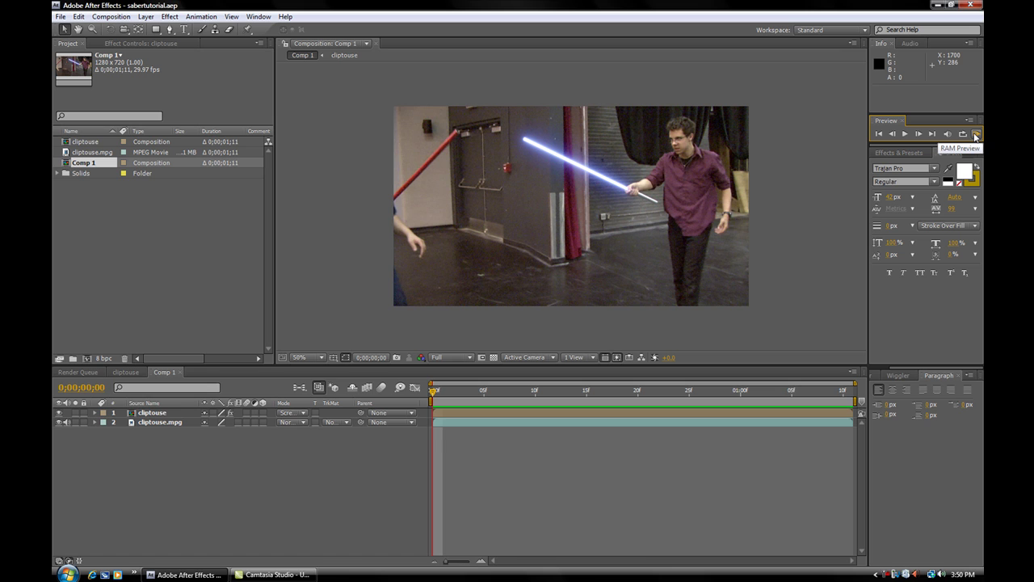
Preview the finished composition, then start a new untitled project.
left_click(975, 135)
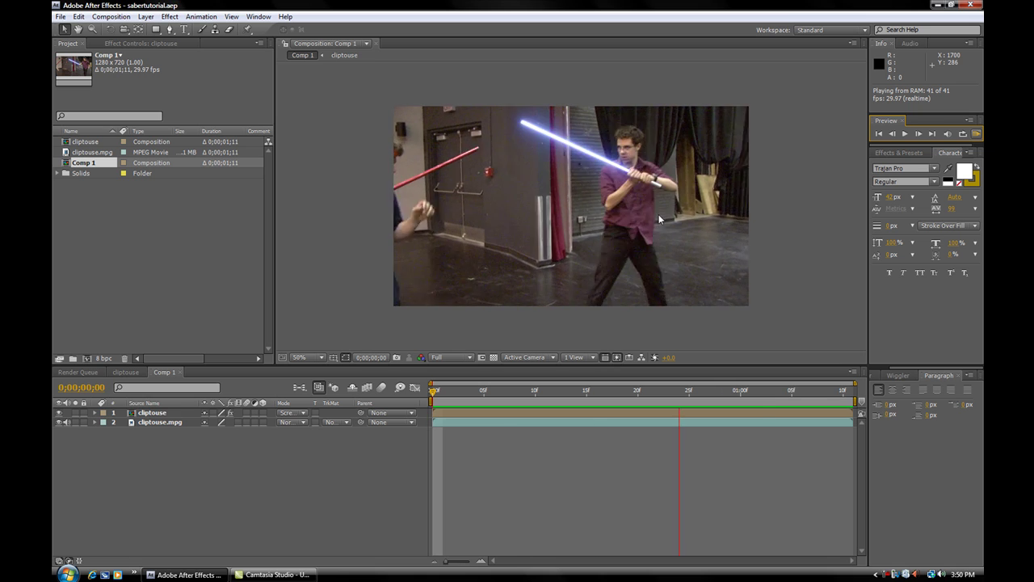
left_click(905, 133)
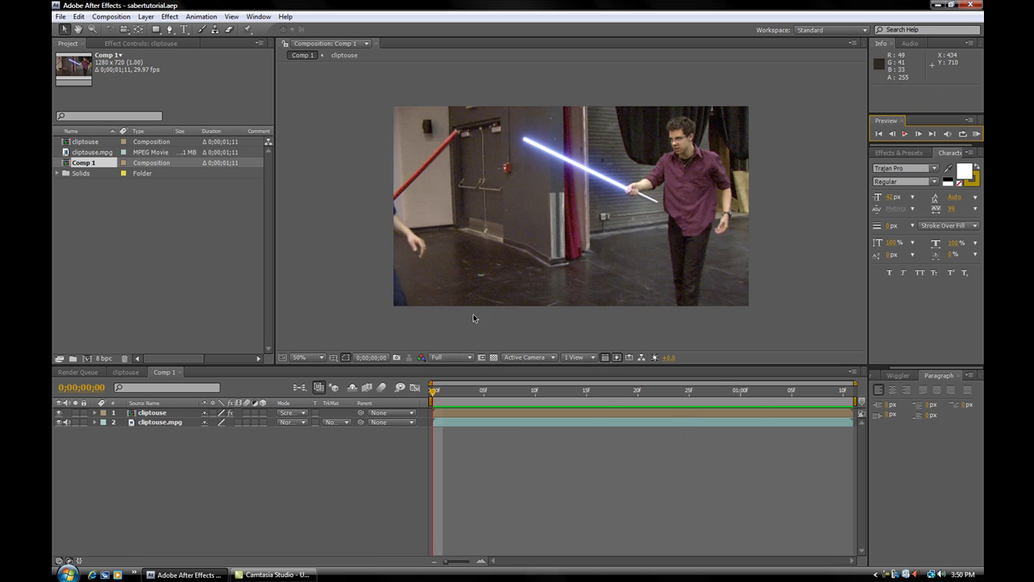
left_click(61, 16)
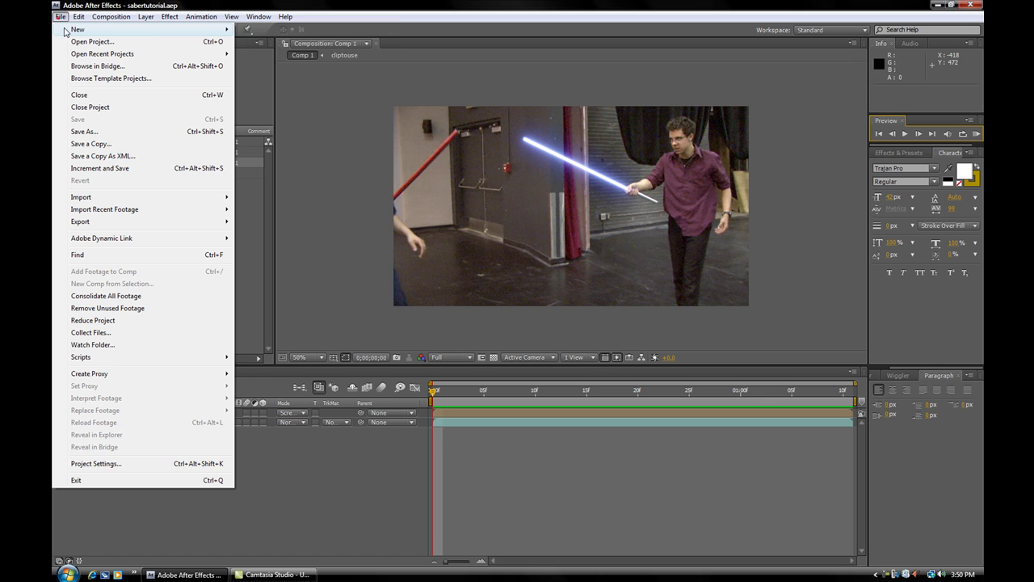
mouse_move(182, 34)
left_click(262, 31)
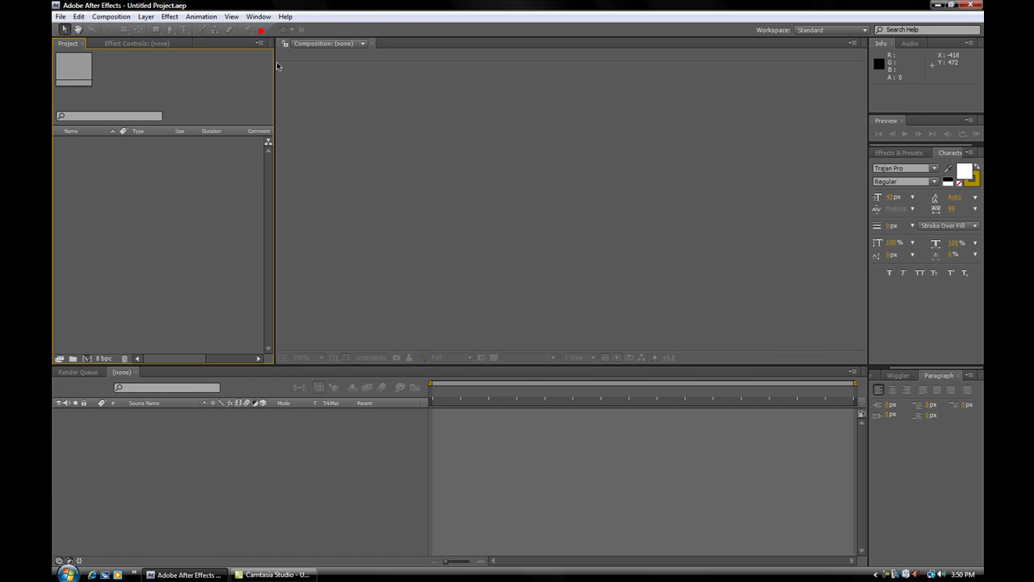
Import cliptouse.mpg from the Lightsaber Tutorial folder into the project.
left_click(111, 16)
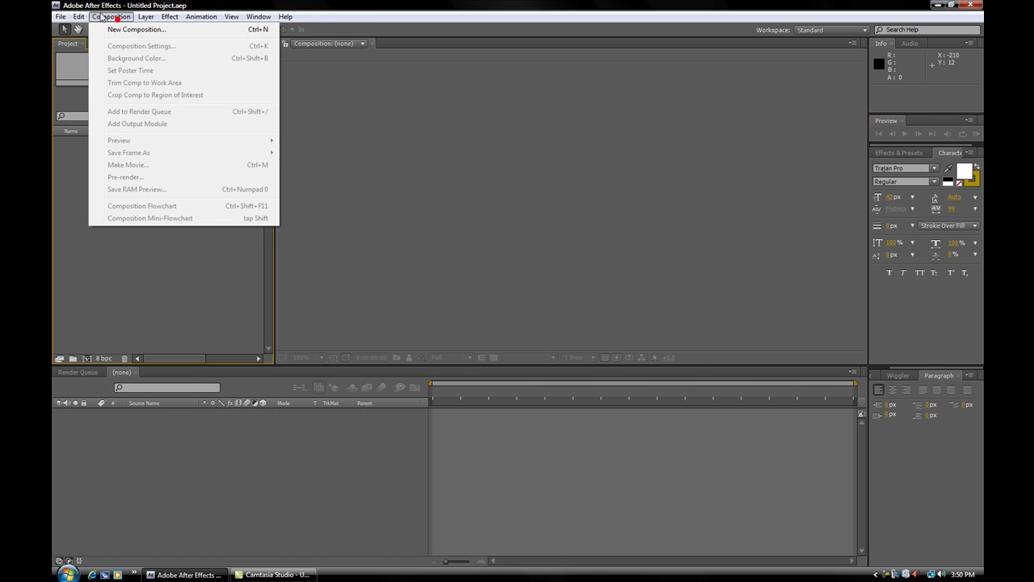
mouse_move(58, 17)
mouse_move(104, 197)
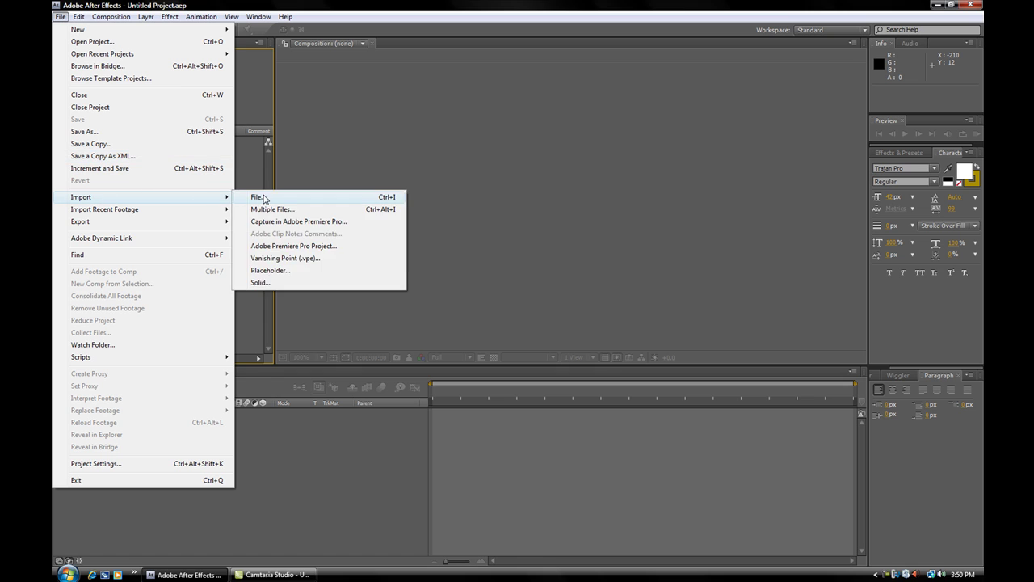
left_click(260, 197)
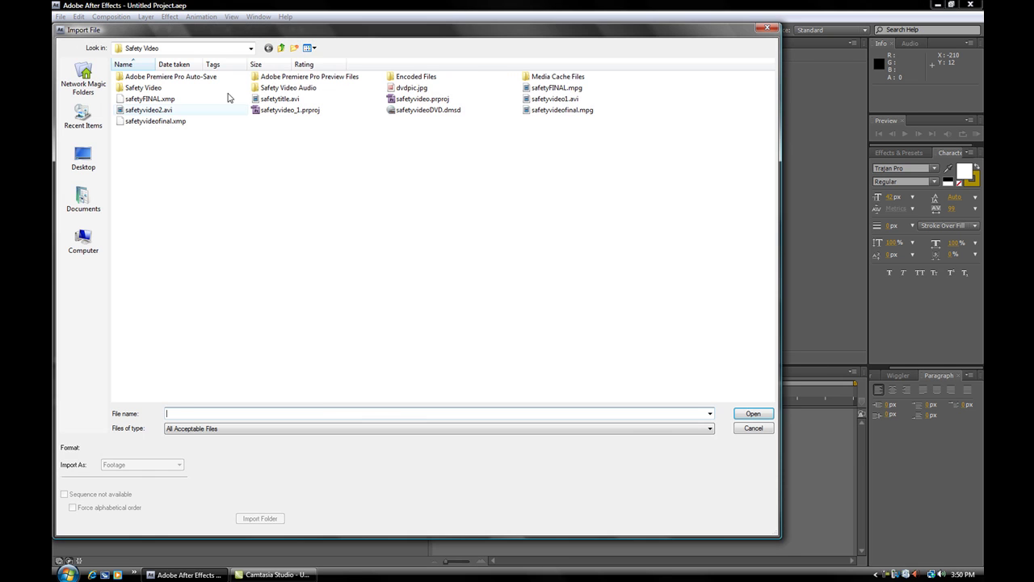
left_click(281, 48)
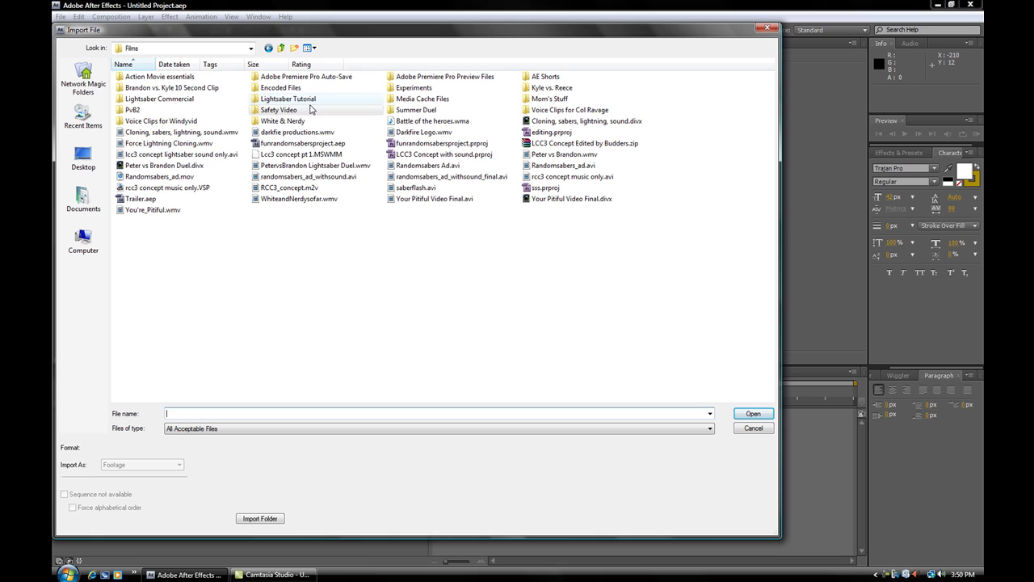
double_click(287, 100)
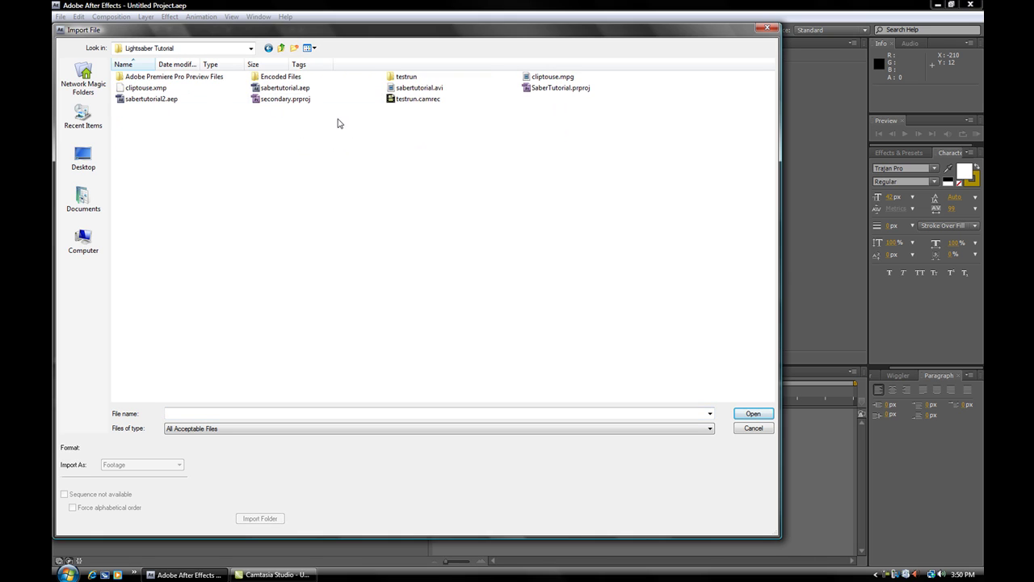
left_click(552, 76)
left_click(751, 414)
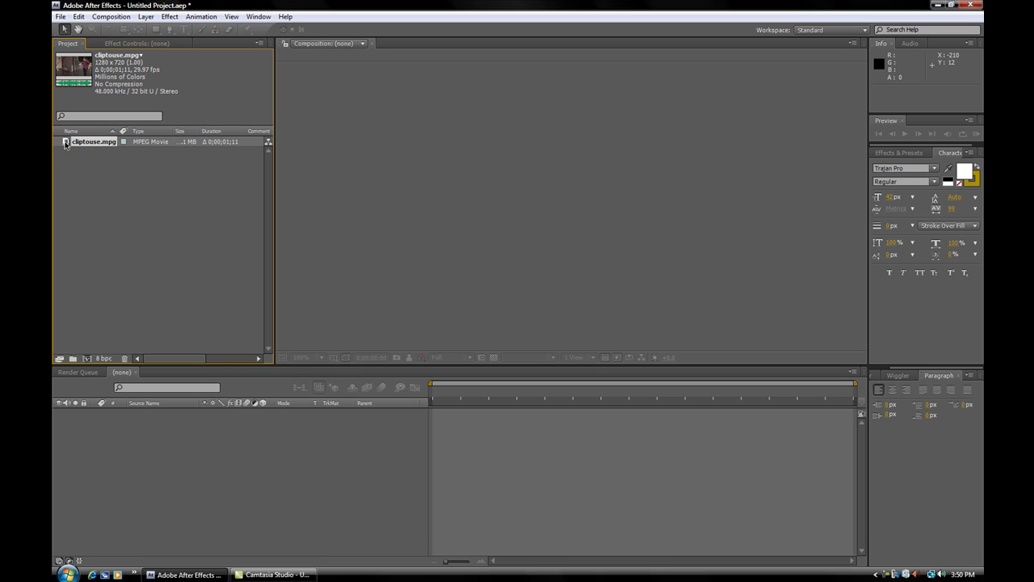
Build a cliptouse composition from cliptouse.mpg, scrub to 0;00;01;10 and preview the raw clip.
left_click_drag(66, 144, 175, 432)
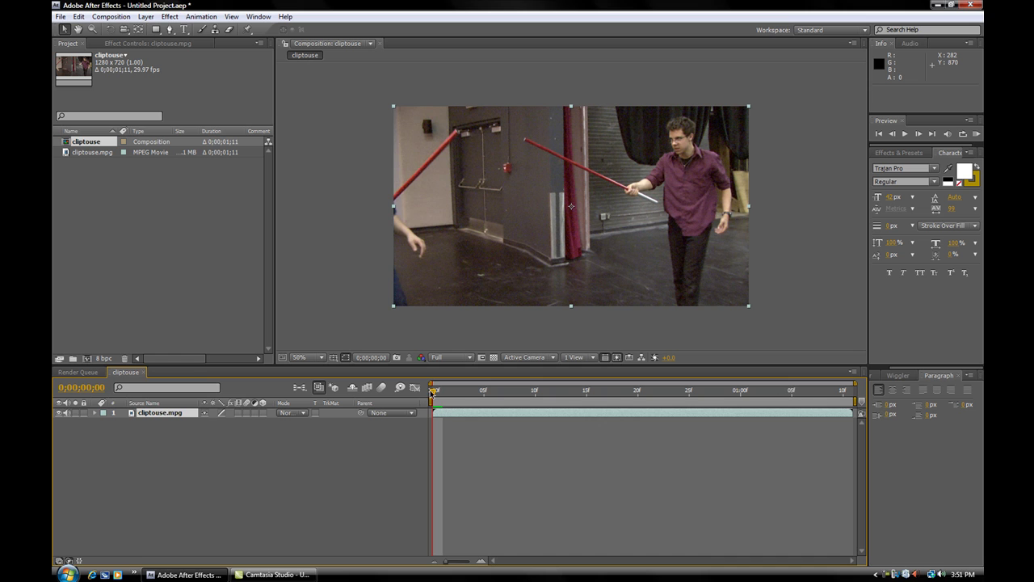
mouse_move(432, 392)
left_mouse_down()
mouse_move(892, 388)
mouse_move(422, 395)
left_mouse_up()
left_click(976, 134)
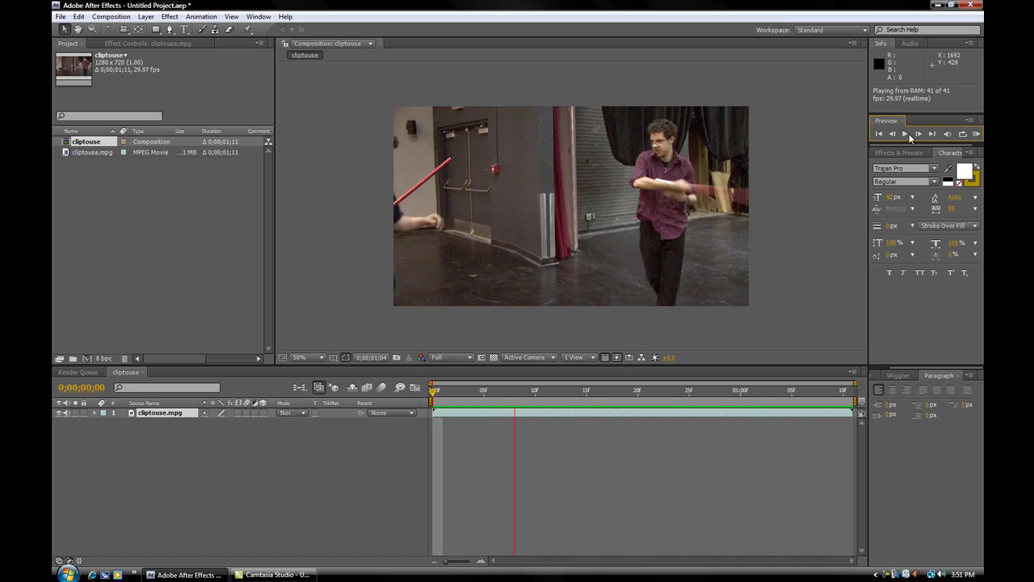
key("space")
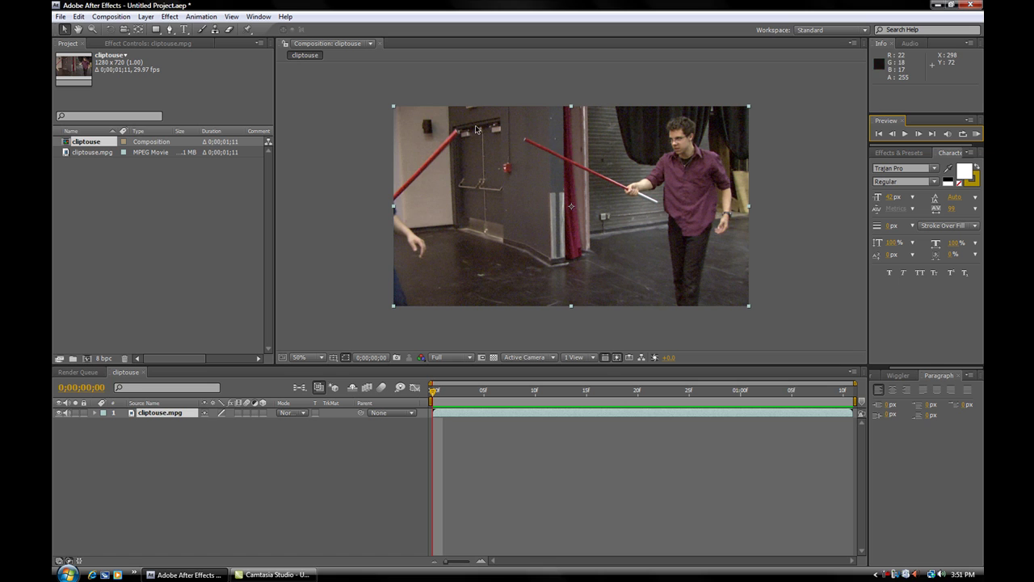
Add a comp-sized 1280 x 720 solid in pure white (FFFFFF), named White Solid 1.
left_click(146, 16)
mouse_move(161, 29)
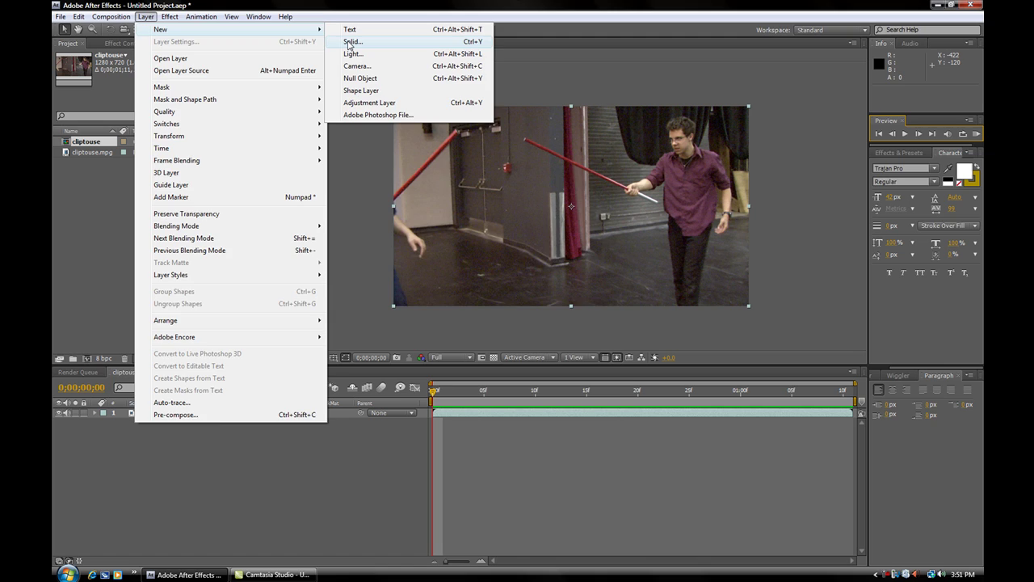
left_click(348, 42)
left_click(514, 355)
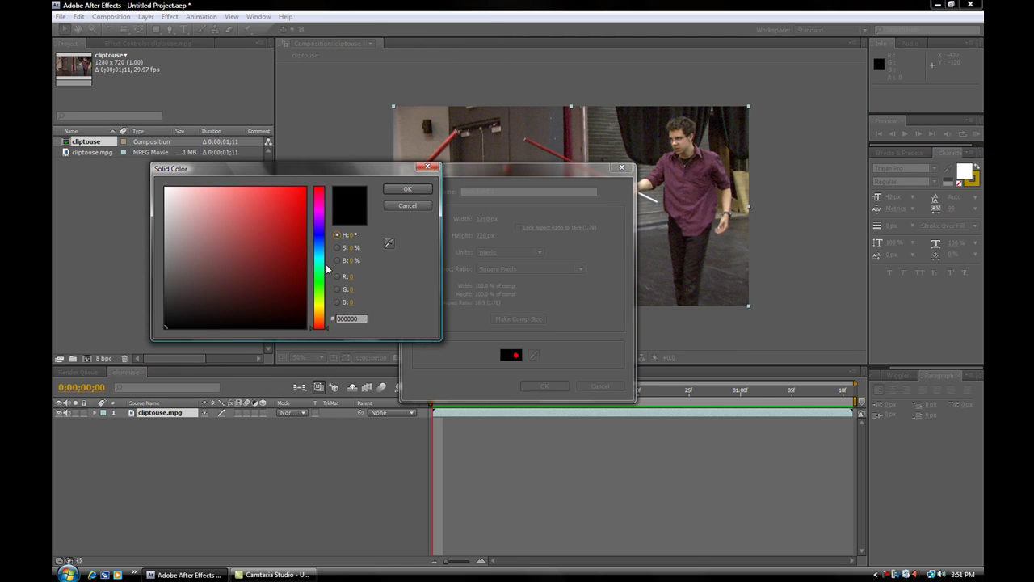
left_click(165, 188)
left_click(407, 189)
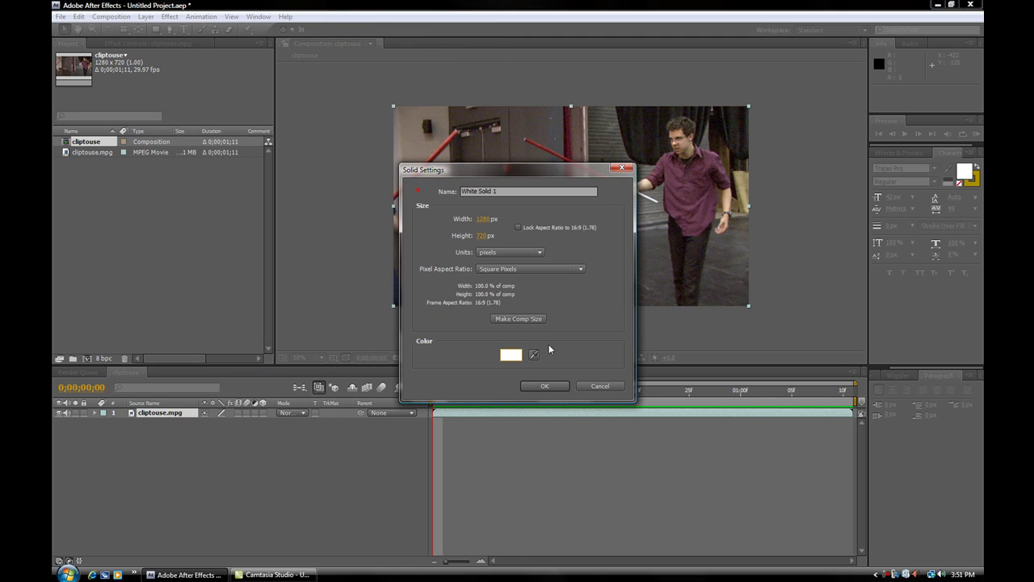
left_click(534, 318)
left_click(547, 386)
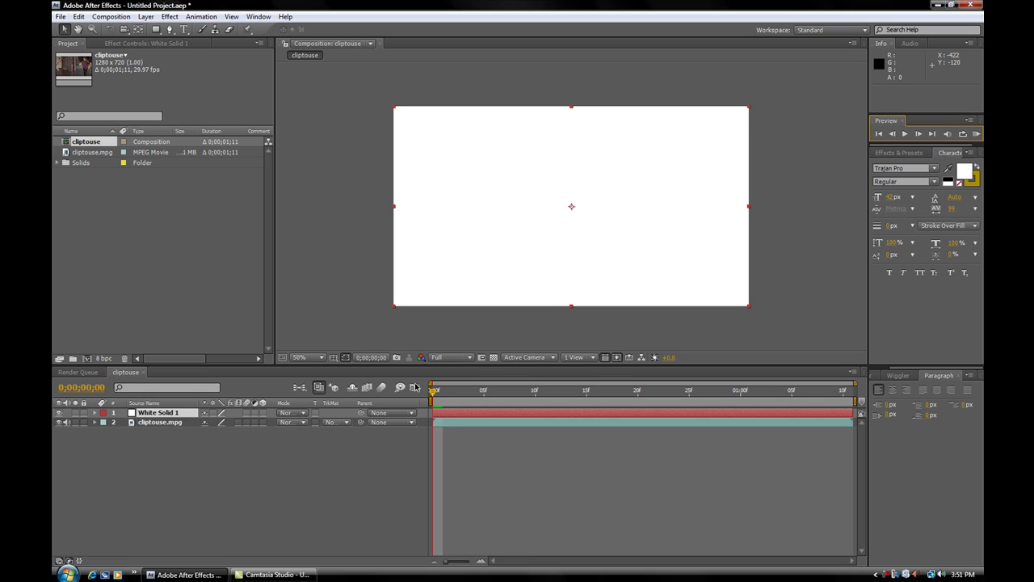
Hide White Solid 1, enlarge the viewer and zoom to 200% on the red pole.
left_click(59, 413)
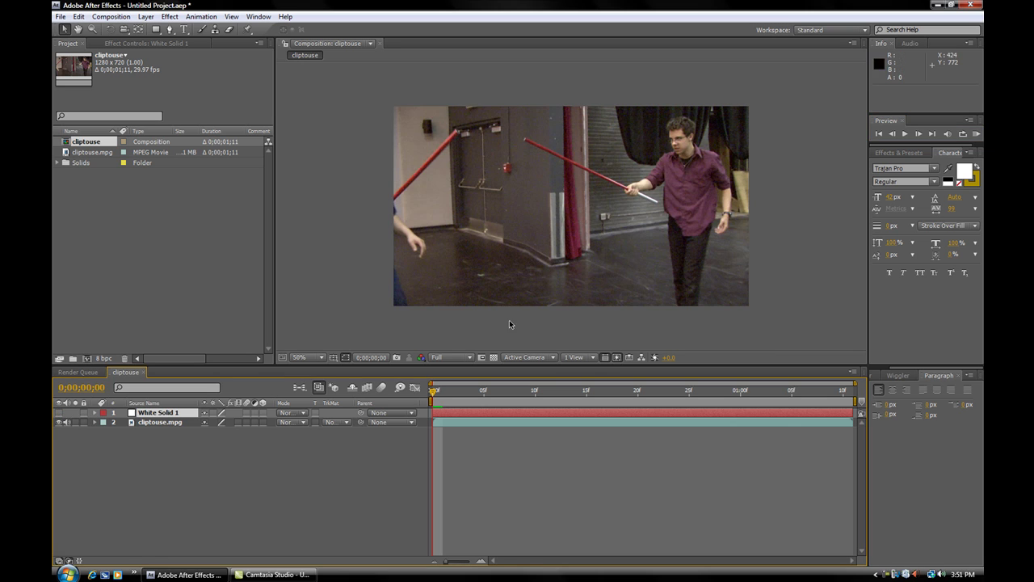
left_click_drag(288, 365, 286, 417)
left_click(92, 29)
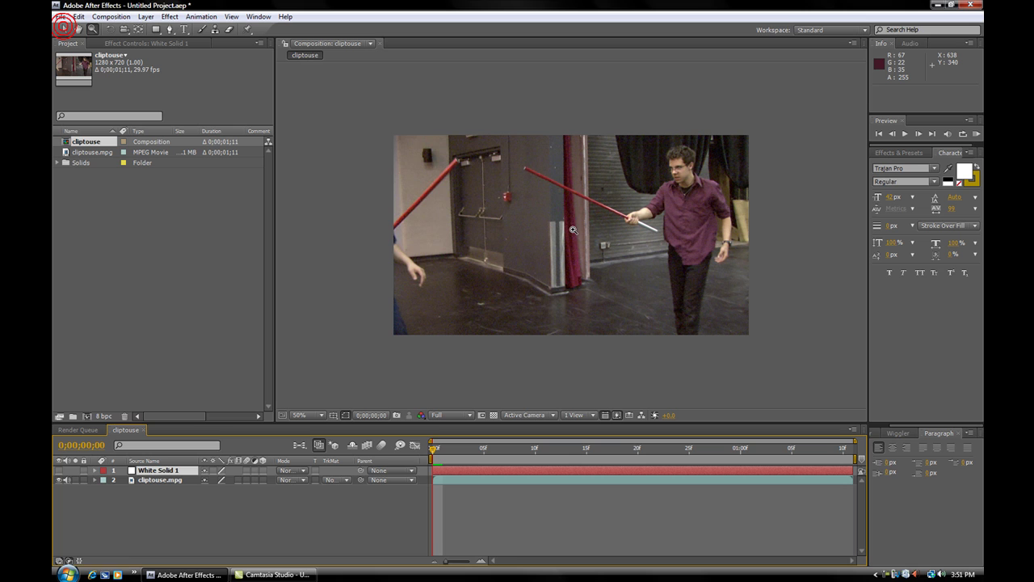
left_click(577, 192)
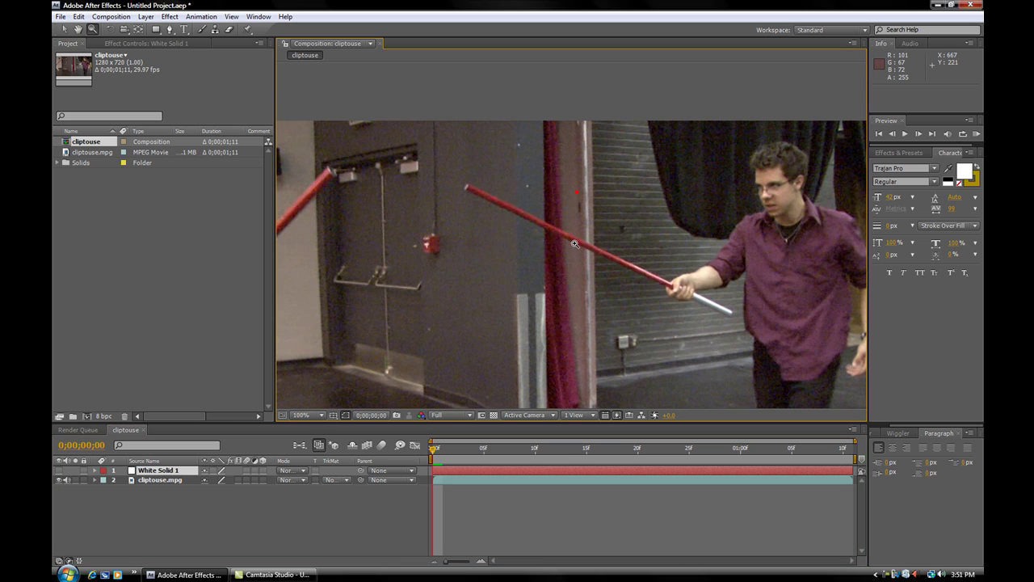
left_click(578, 244)
key("v")
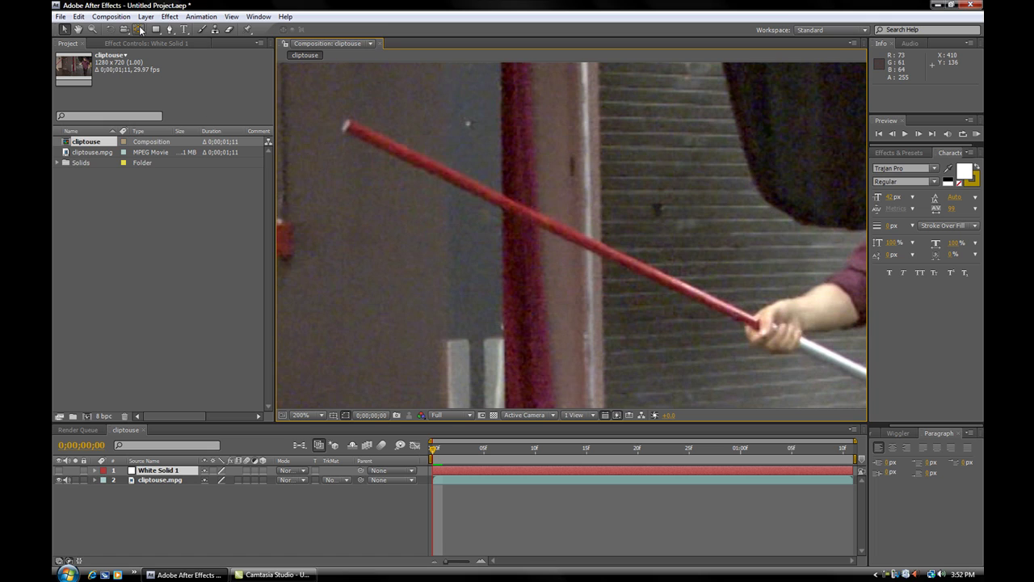
Trace a four-vertex Pen mask on White Solid 1 from the hand to the pole's tip.
left_click(170, 30)
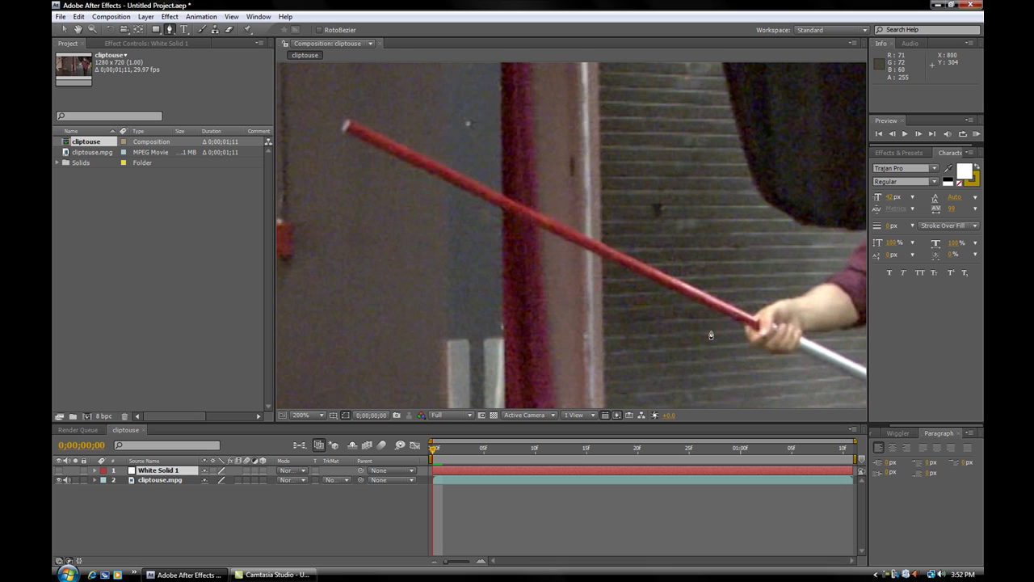
left_click(757, 329)
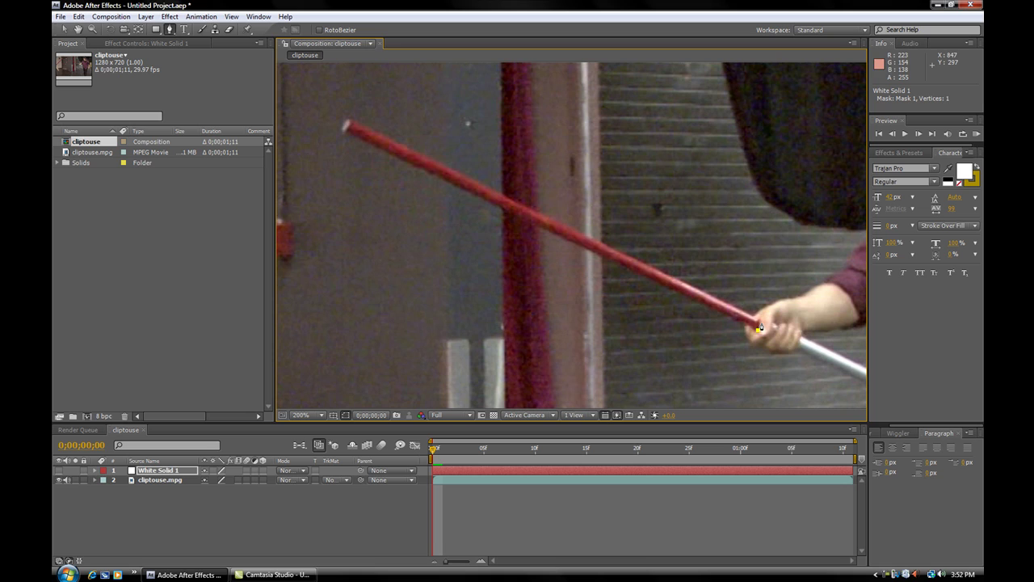
left_click(348, 126)
left_click(347, 124)
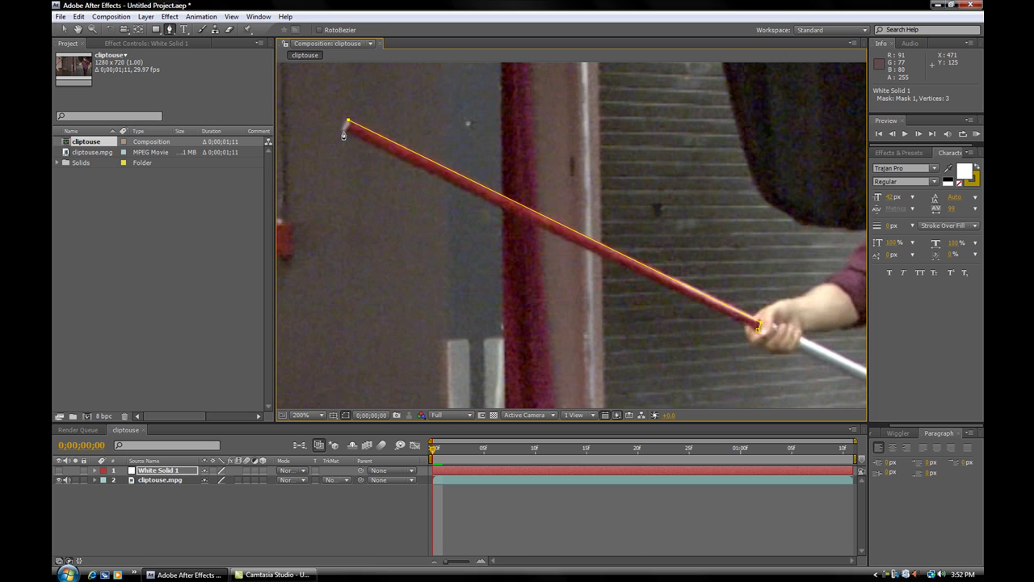
left_click(742, 333)
left_click(759, 328)
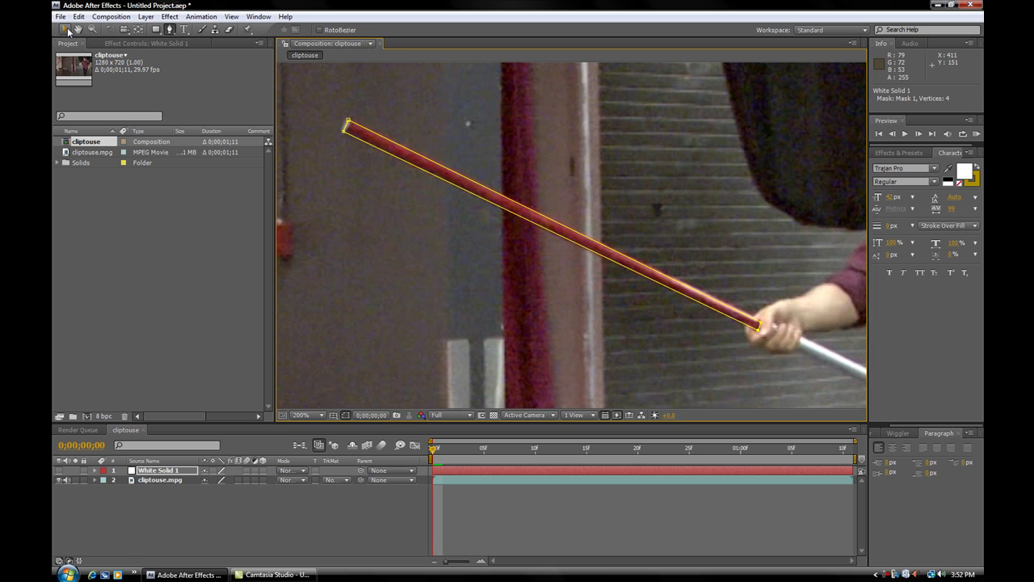
left_click(66, 30)
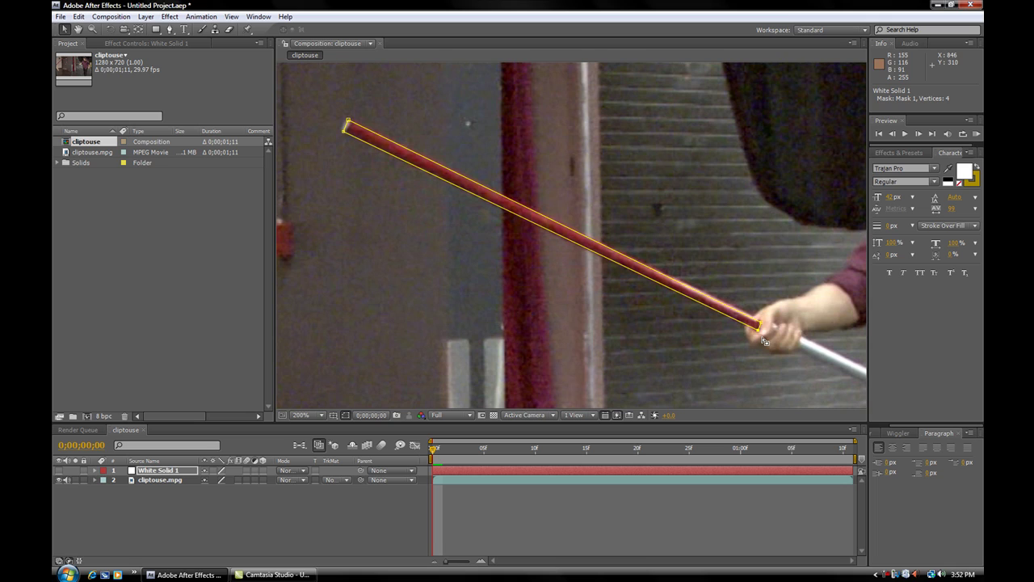
left_click(761, 326)
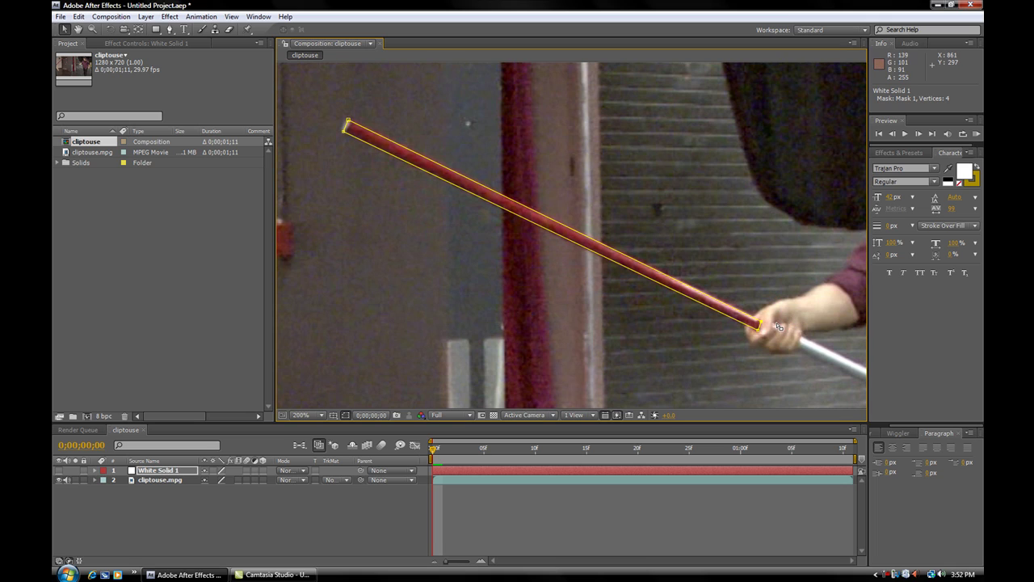
left_click(346, 124)
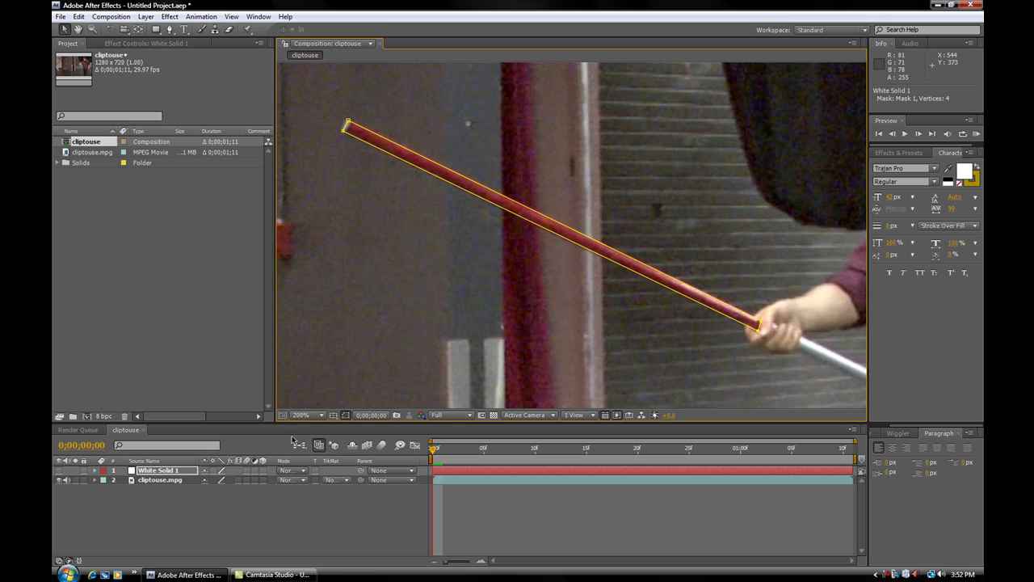
Show White Solid 1 as a white bar over the pole and scrub ahead to check it.
left_click(57, 470)
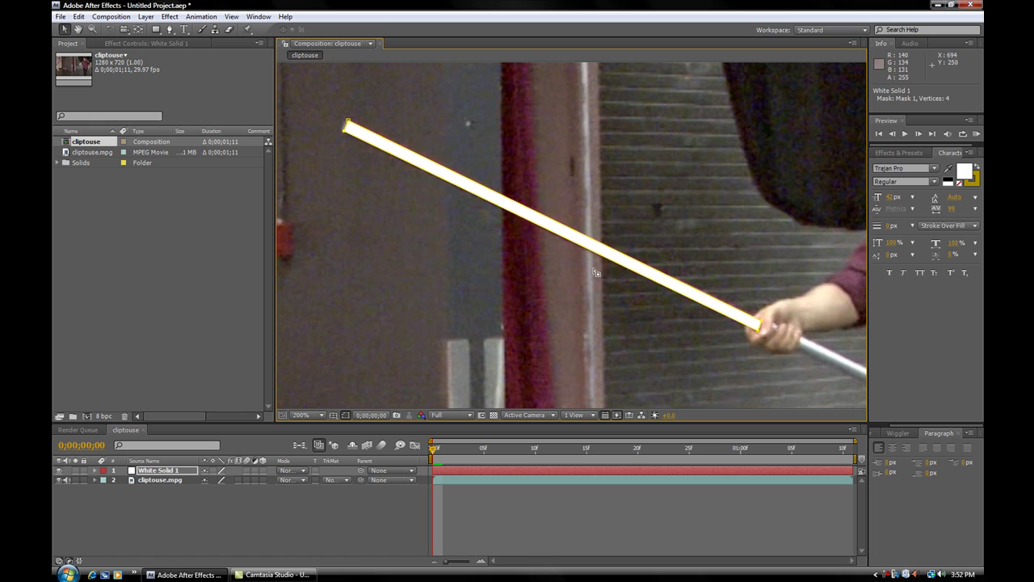
left_click(167, 524)
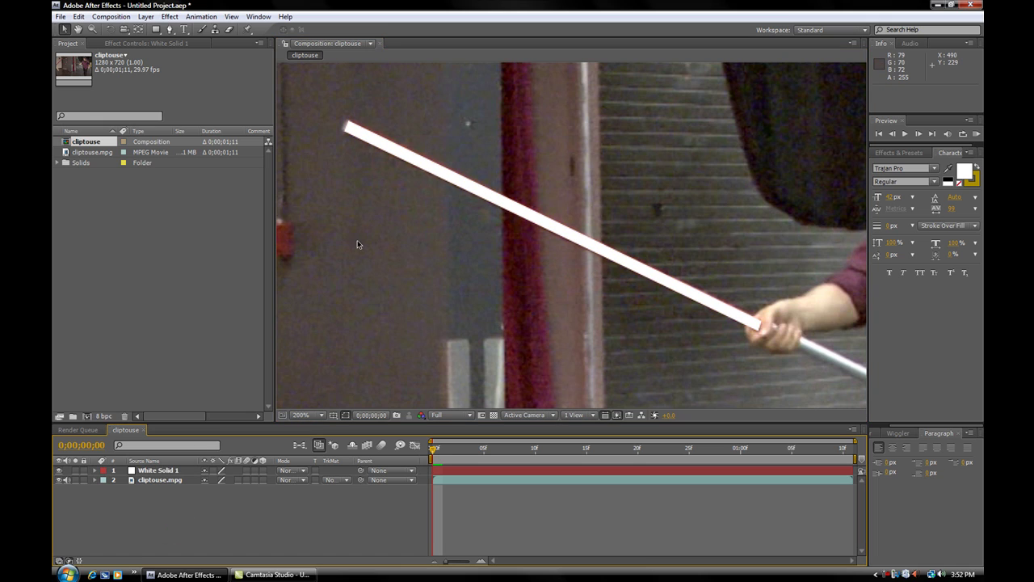
scroll(430, 364, "down", 1)
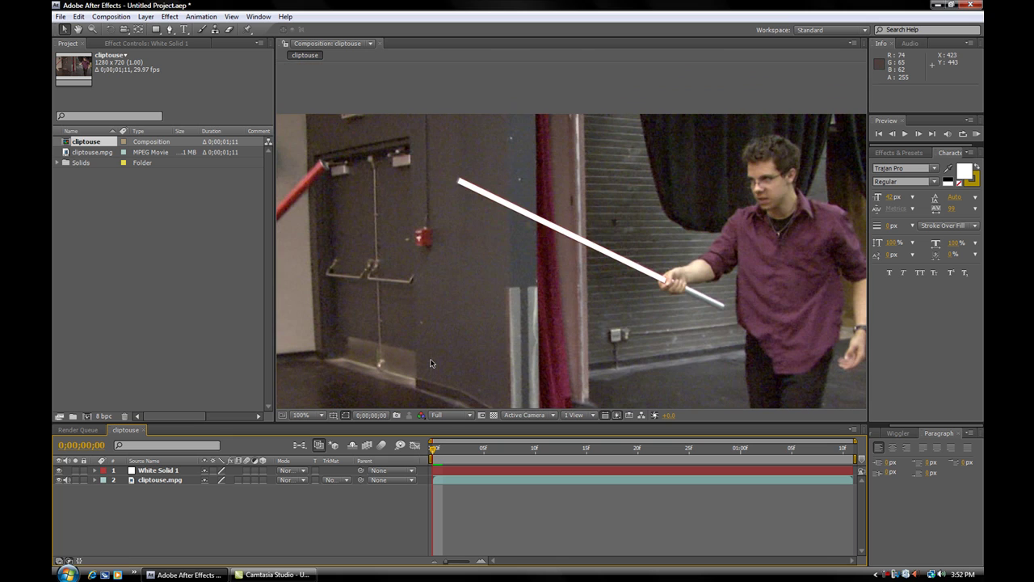
left_click(133, 470)
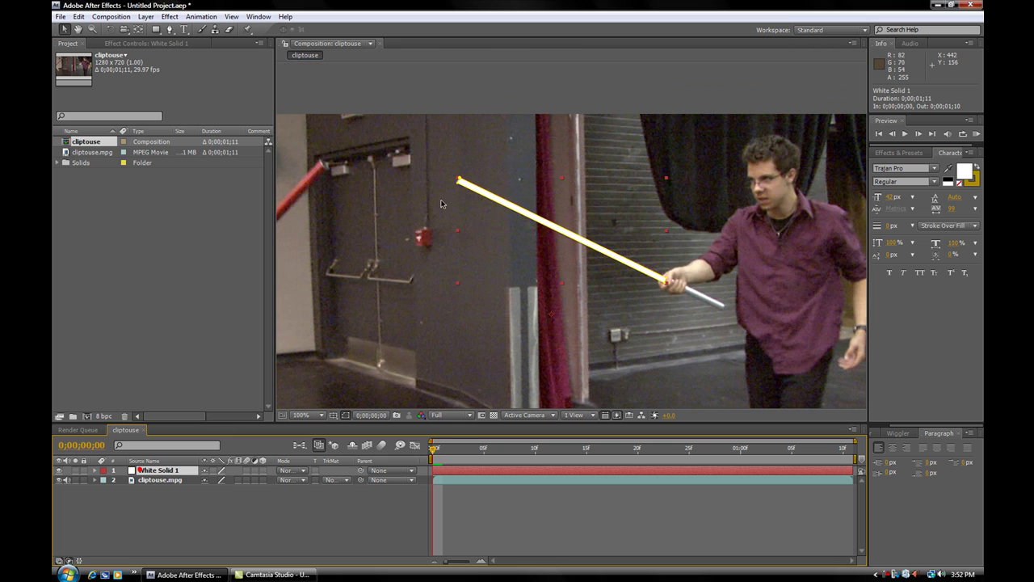
scroll(397, 198, "up", 1)
left_click(342, 129)
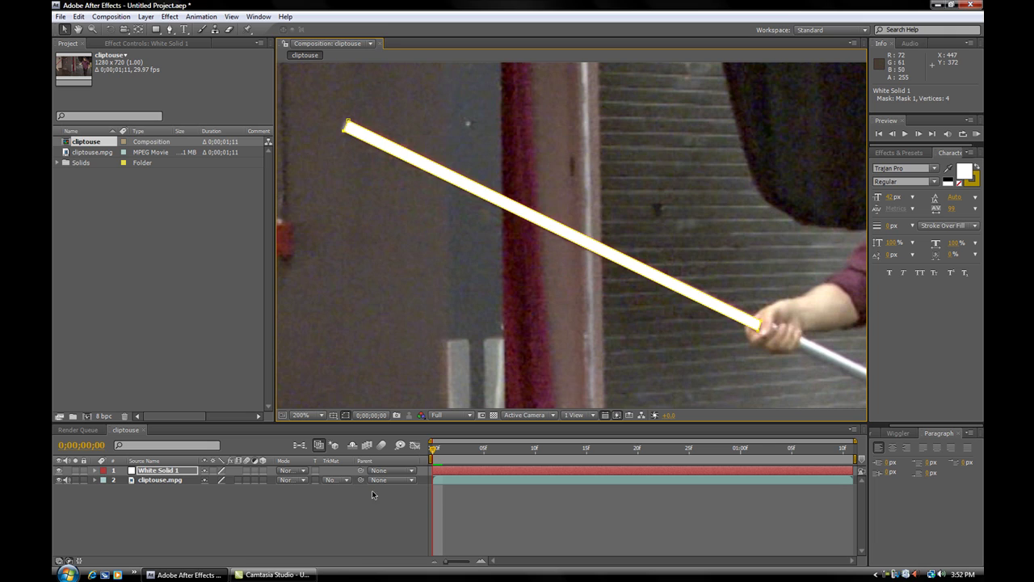
scroll(457, 390, "down", 2)
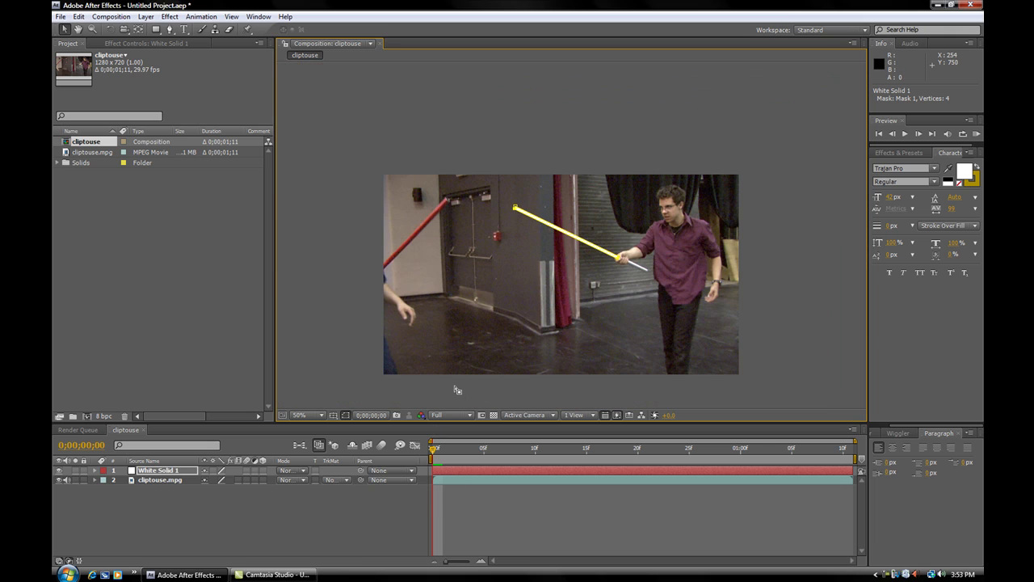
left_click_drag(435, 452, 398, 445)
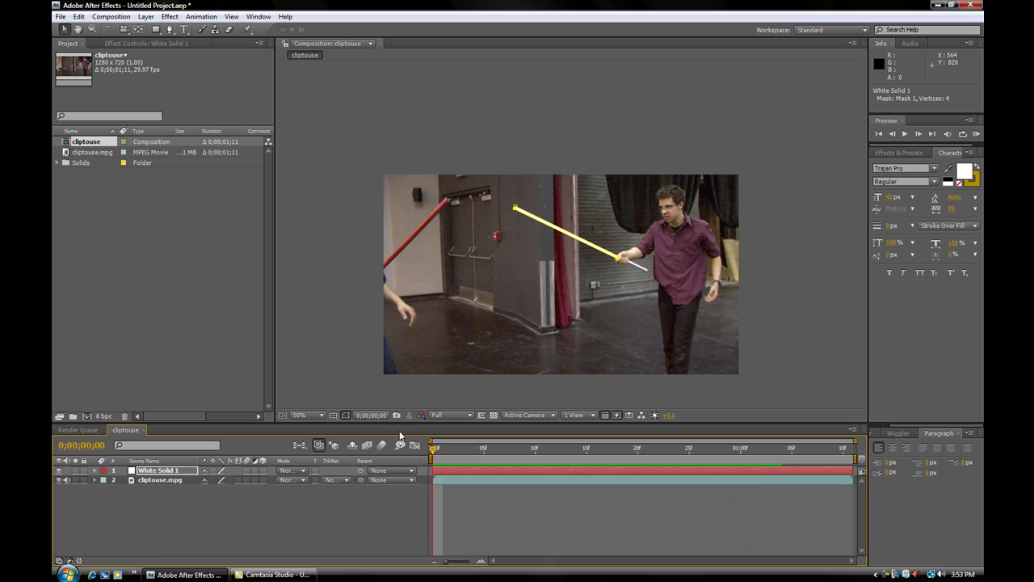
scroll(545, 283, "up", 4)
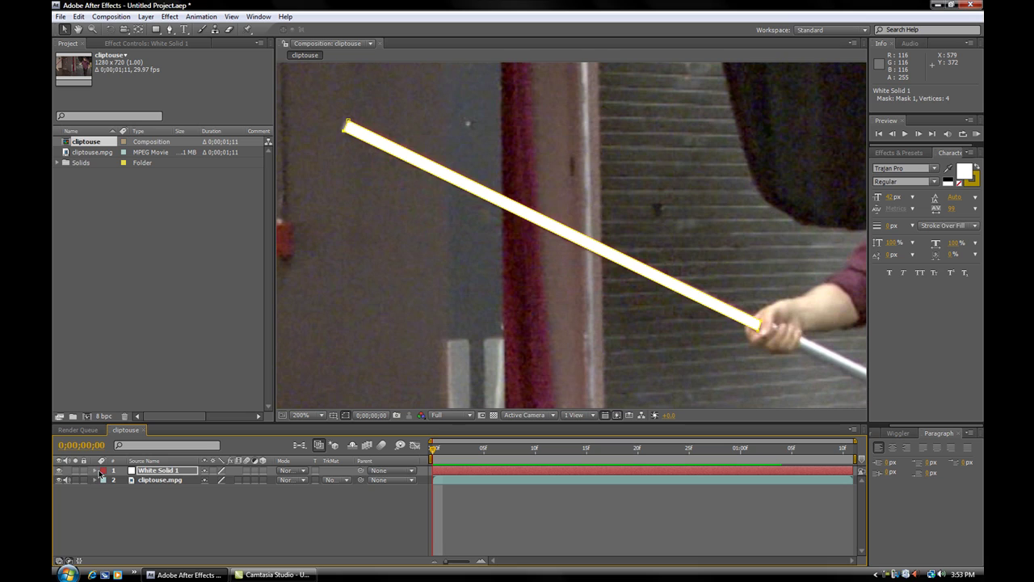
left_click(174, 470)
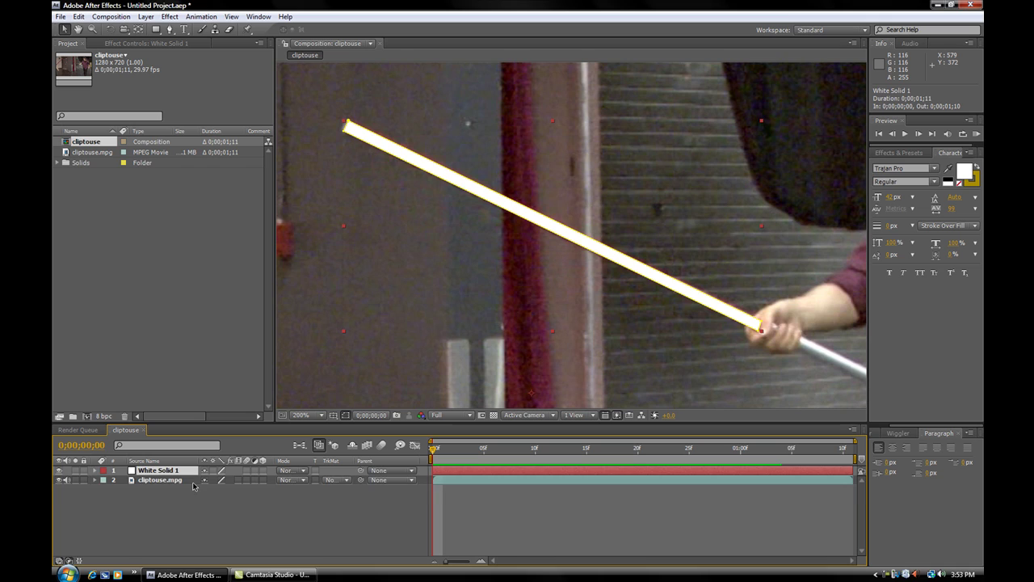
Enable Mask Path keyframing and fit the mask to the rod on the next frame.
key("m")
key("m")
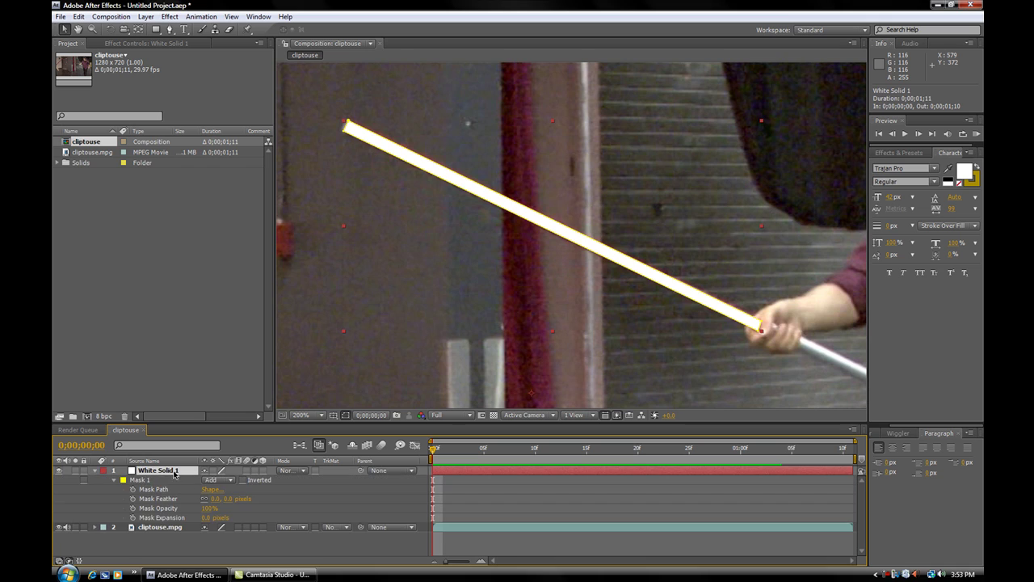
left_click(133, 490)
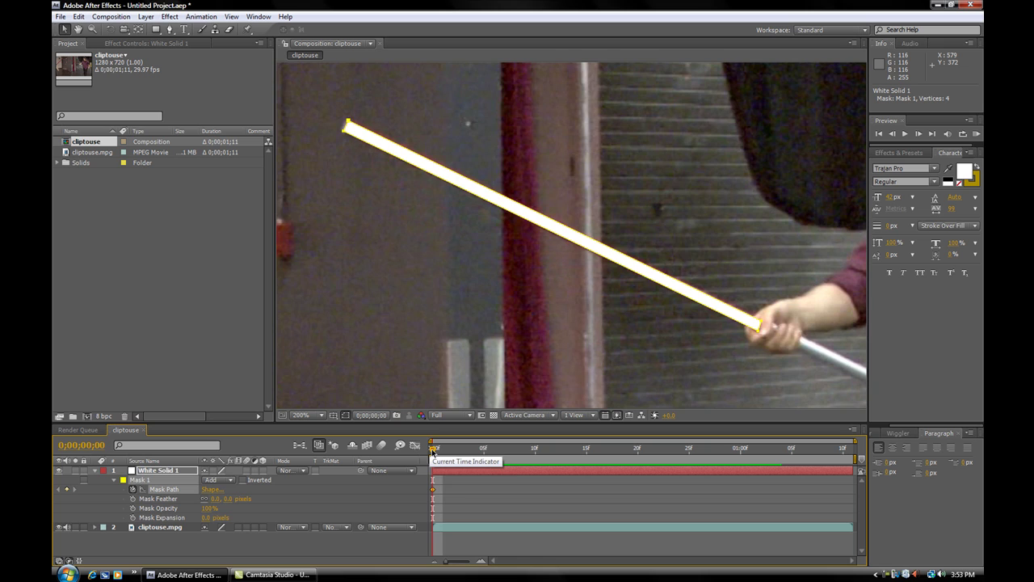
left_click_drag(432, 450, 443, 450)
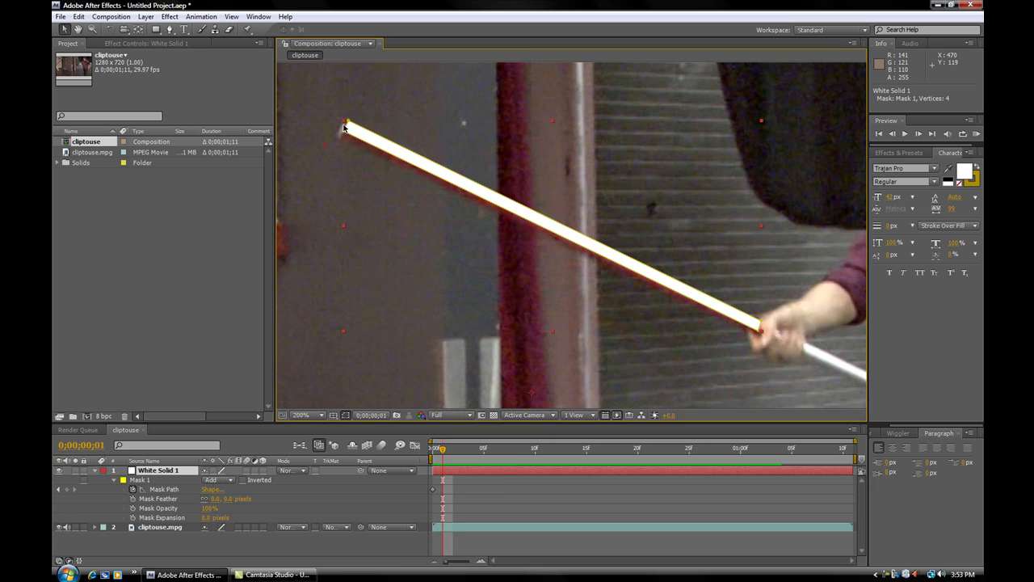
left_click_drag(346, 123, 342, 132)
left_click_drag(760, 326, 759, 332)
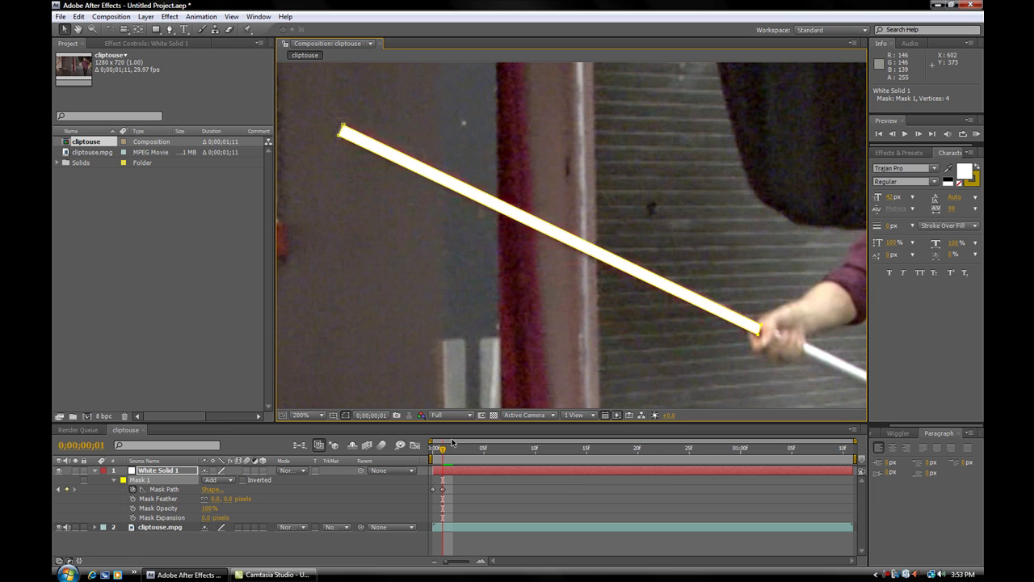
Realign the mask's right end and top-left point with the rod on the earlier frames.
left_click_drag(441, 452, 485, 452)
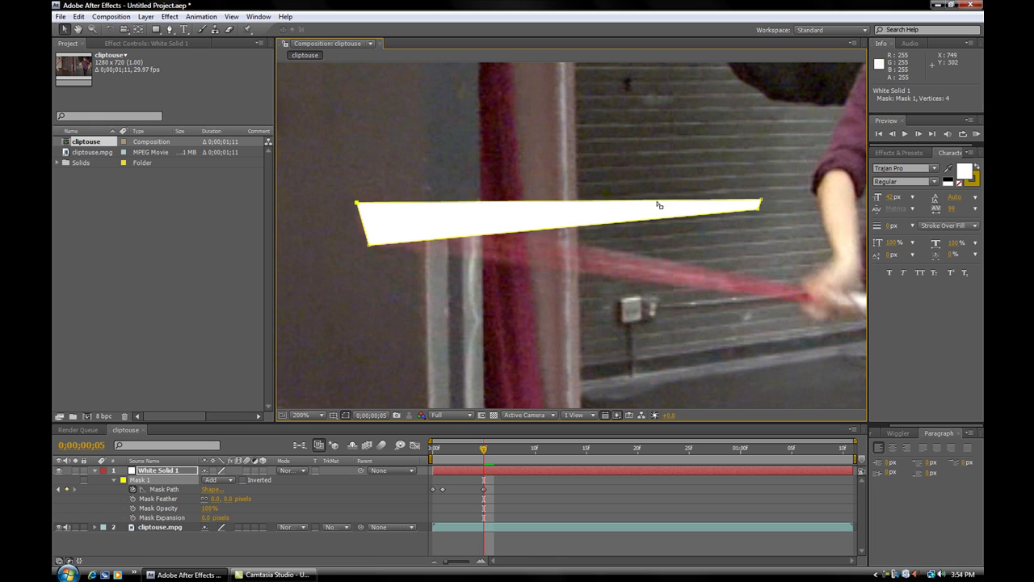
left_click_drag(760, 205, 813, 304)
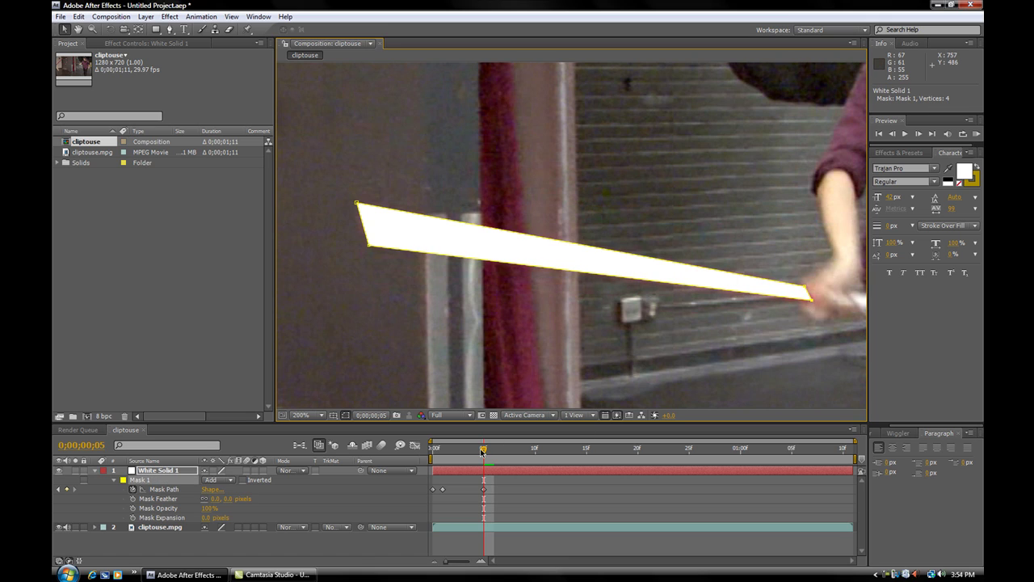
left_click_drag(483, 450, 463, 450)
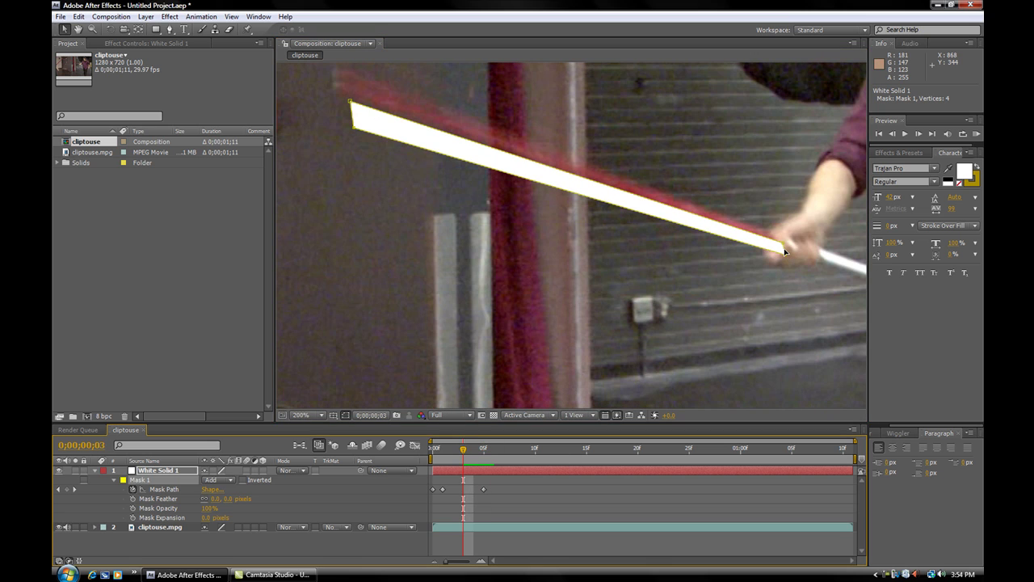
mouse_move(784, 251)
left_mouse_down()
mouse_move(766, 232)
mouse_move(772, 241)
left_mouse_up()
left_click_drag(353, 116, 334, 115)
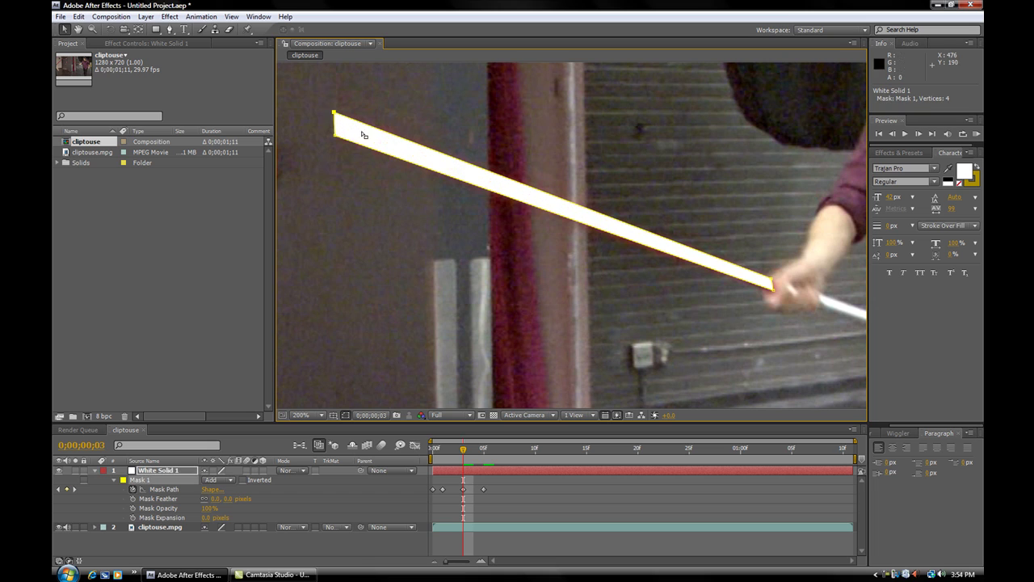
left_click(773, 291)
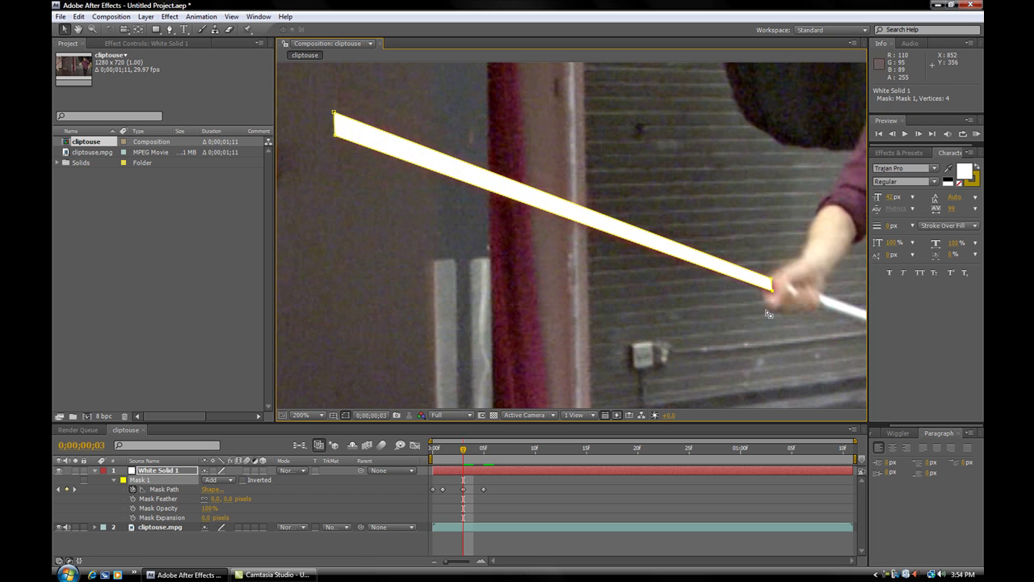
Nudge the top-left and bottom-right vertices onto the rod on the following frames, refining frame 2.
left_click_drag(463, 447, 473, 446)
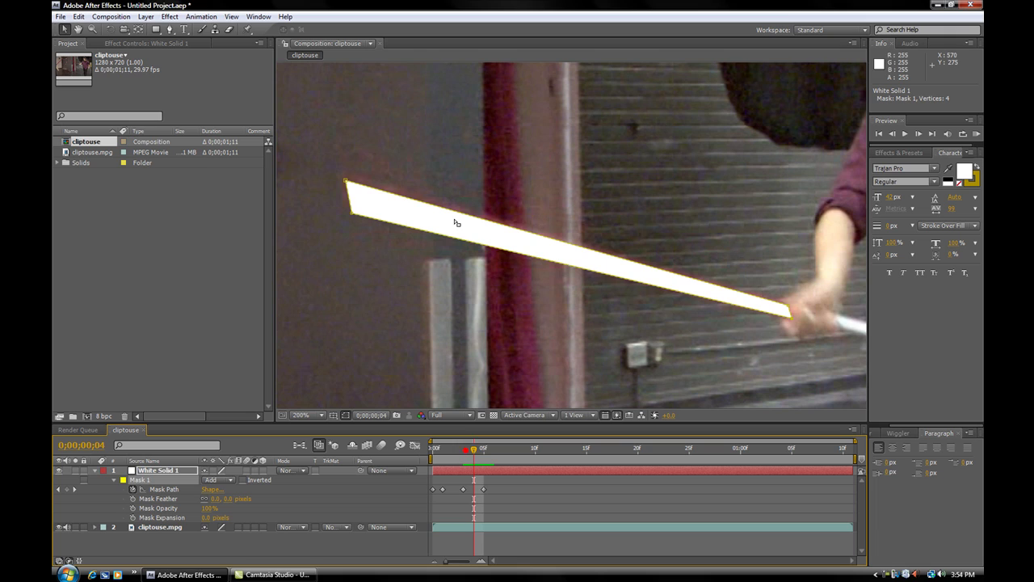
left_click(344, 191)
left_click_drag(344, 190, 340, 185)
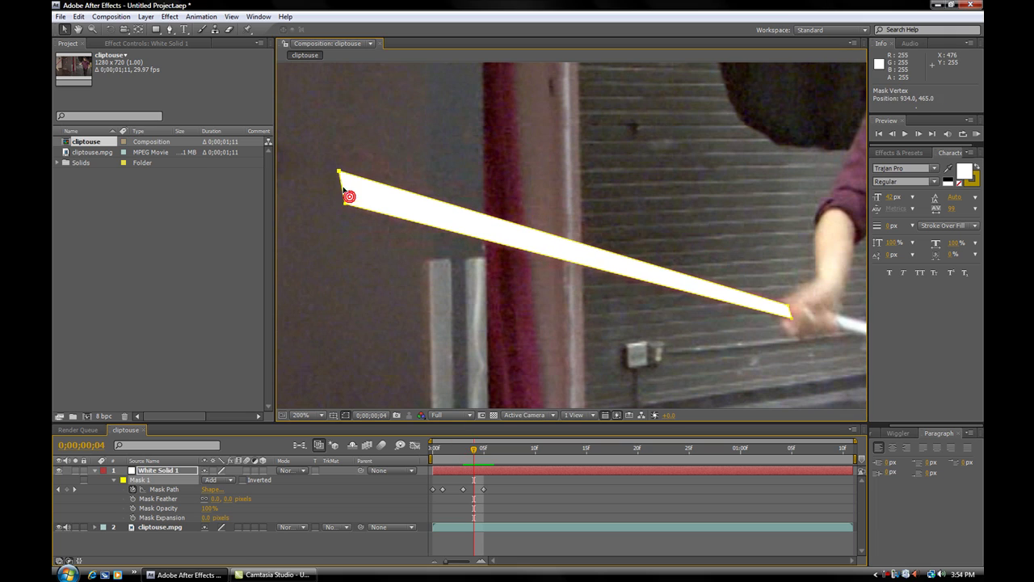
left_click(786, 311)
left_click_drag(786, 312, 789, 315)
left_click_drag(473, 449, 453, 449)
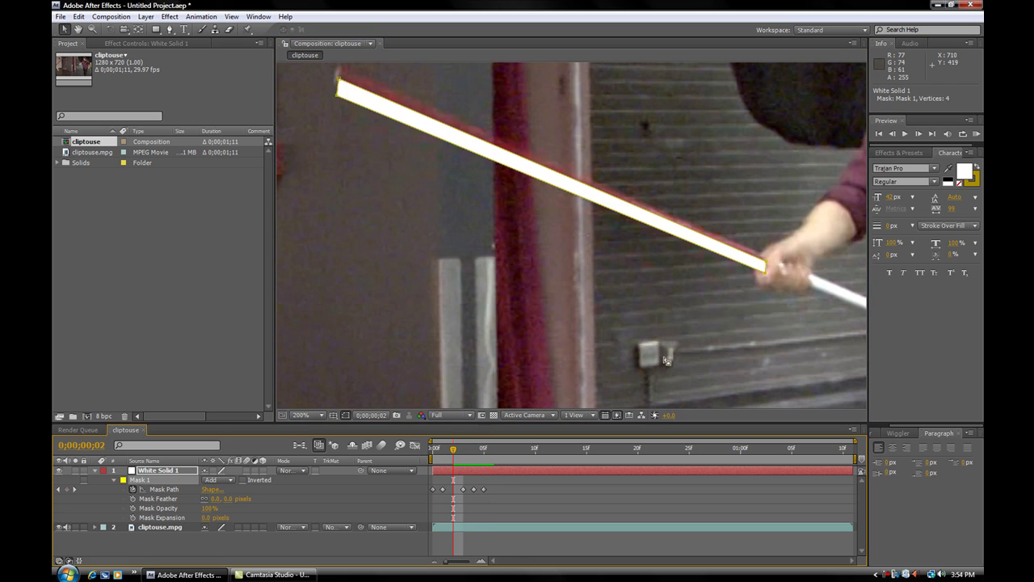
left_click_drag(766, 269, 763, 263)
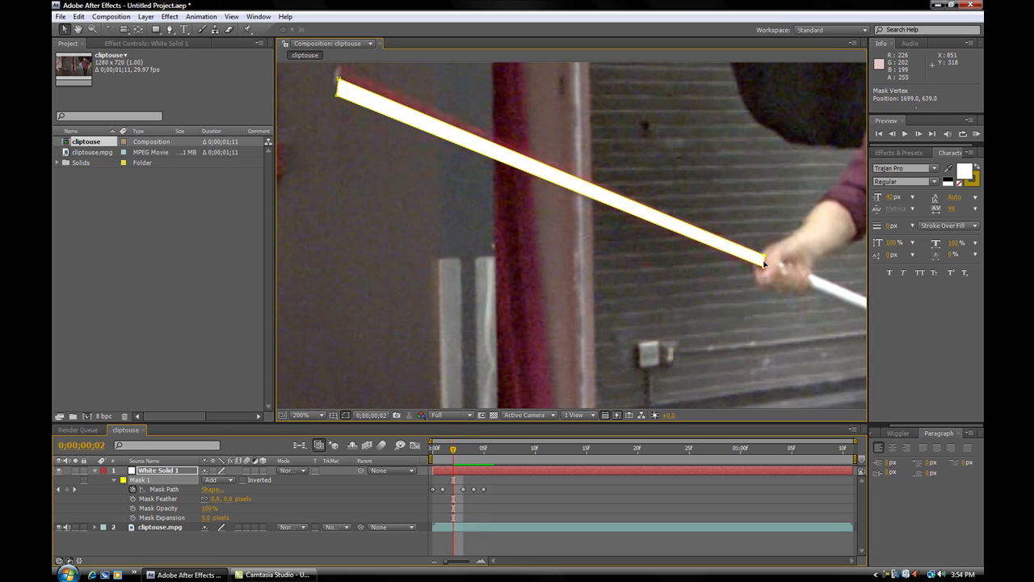
mouse_move(337, 87)
left_mouse_down()
mouse_move(337, 76)
mouse_move(336, 91)
left_mouse_up()
scroll(339, 89, "up", 1)
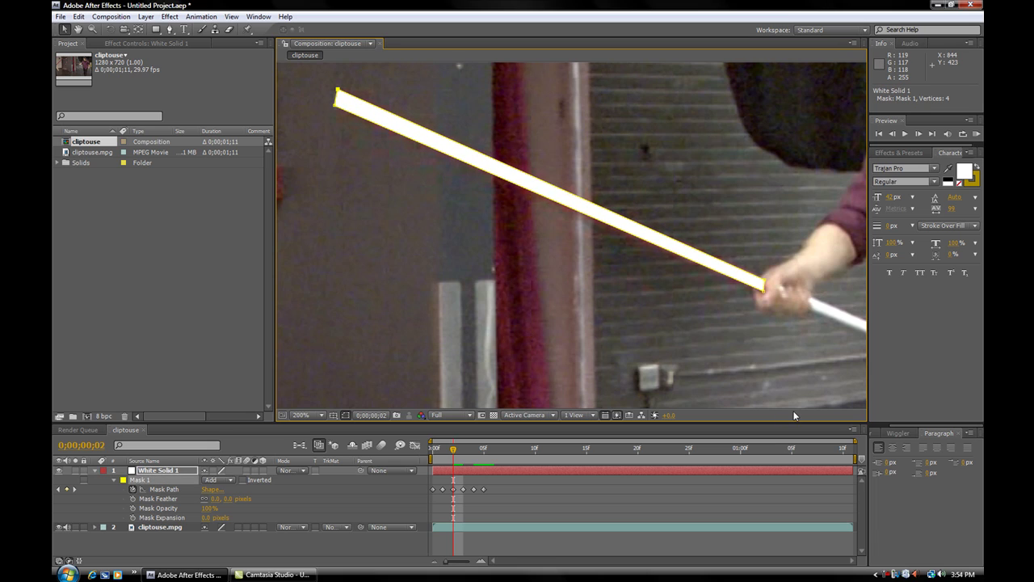
Return to the first frame and step through the clip to check the mask against the staff.
scroll(443, 352, "down", 2)
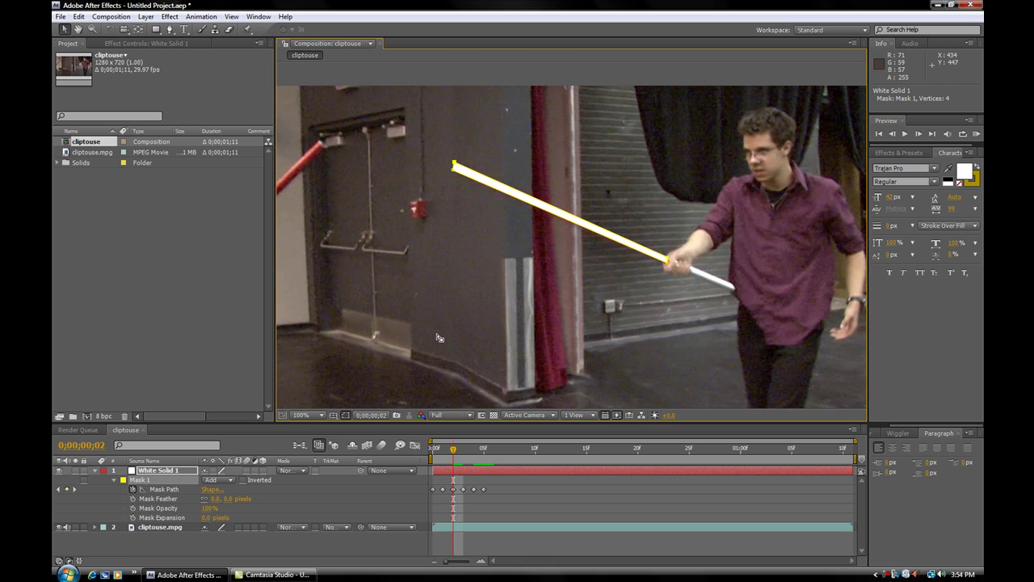
left_click_drag(451, 452, 433, 449)
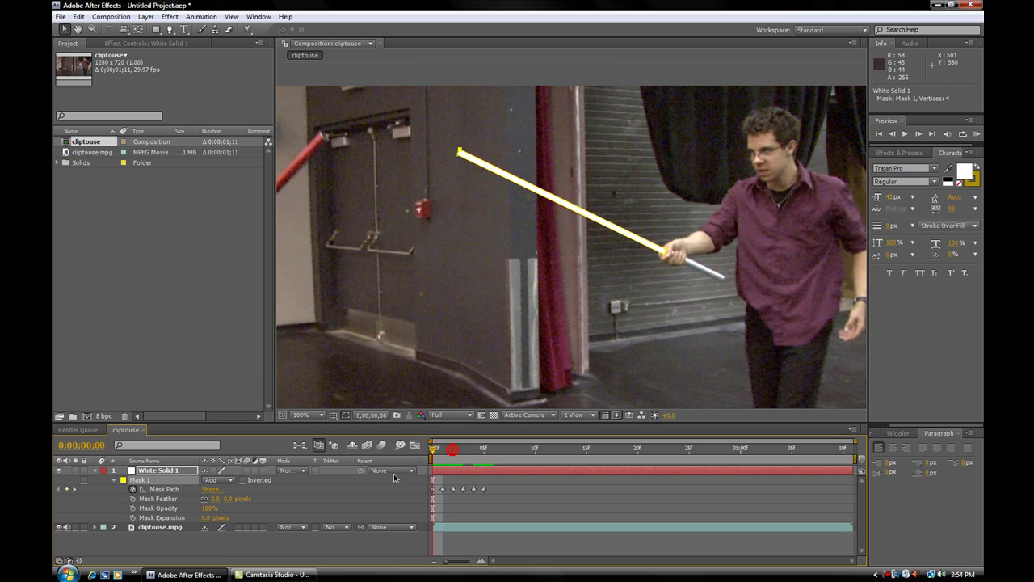
left_click(660, 327)
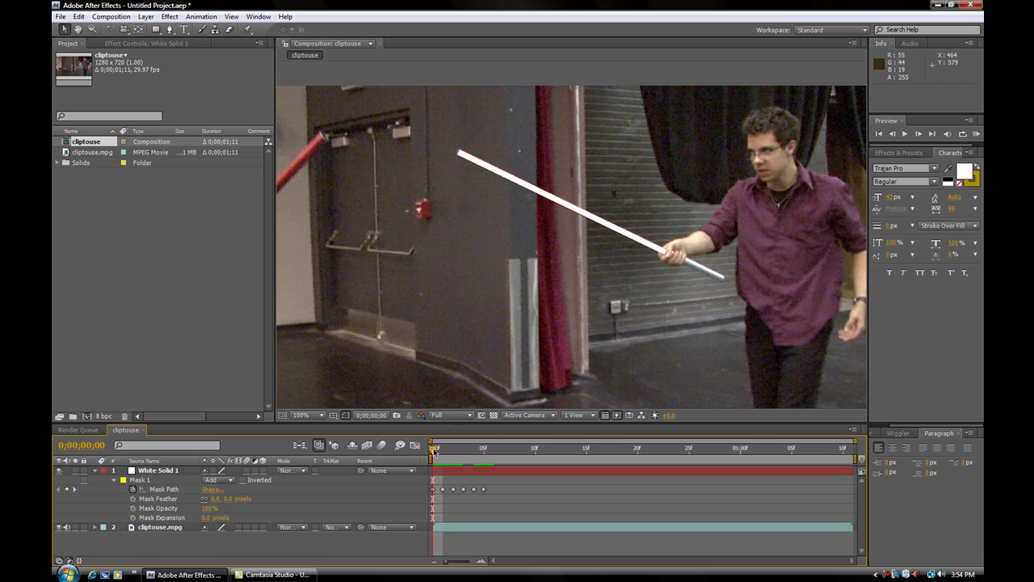
left_click_drag(434, 450, 471, 463)
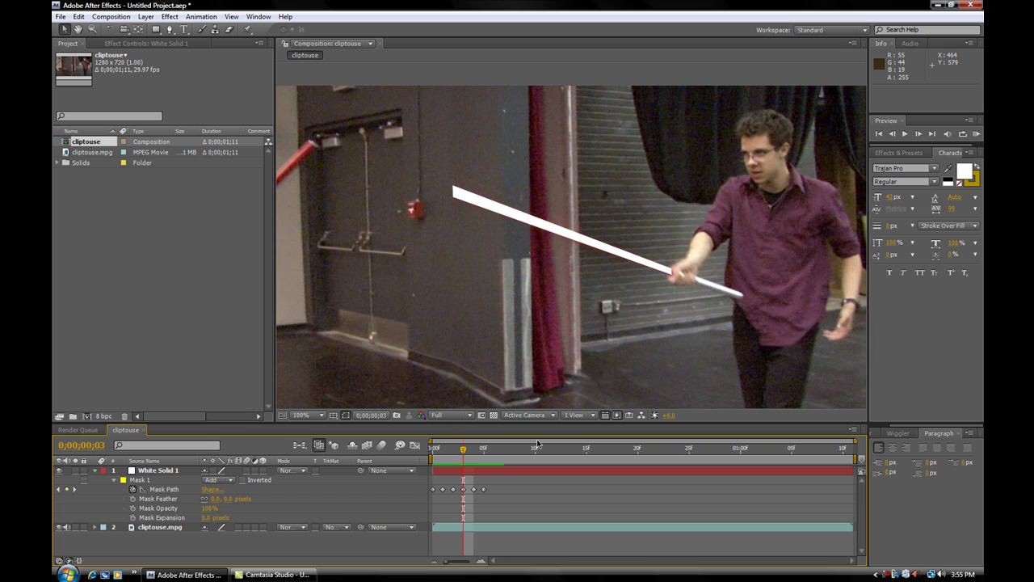
On frame 9, drag the mask corners back onto the swinging staff.
left_click_drag(455, 443, 525, 448)
scroll(547, 298, "down", 2)
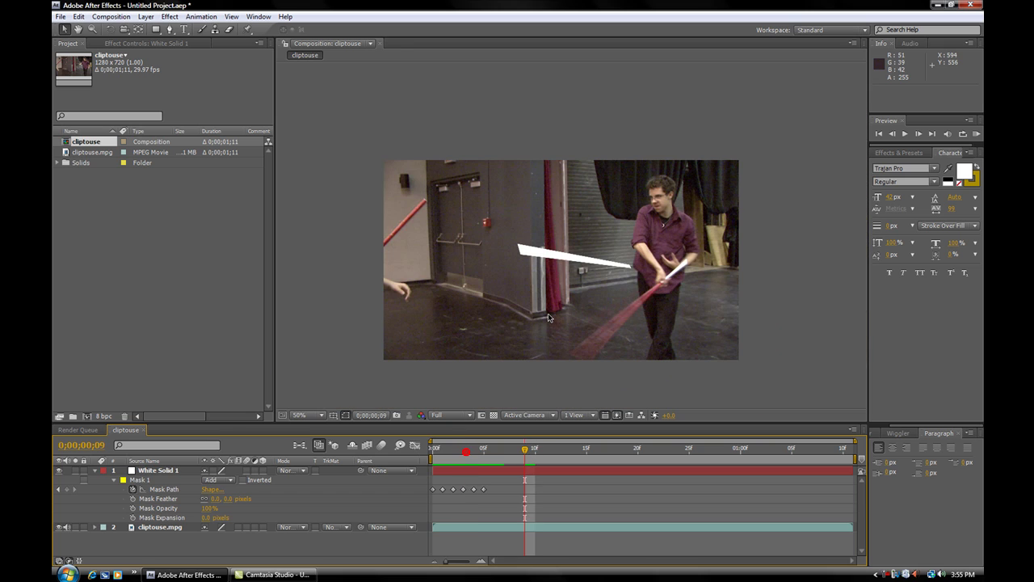
left_click(517, 257)
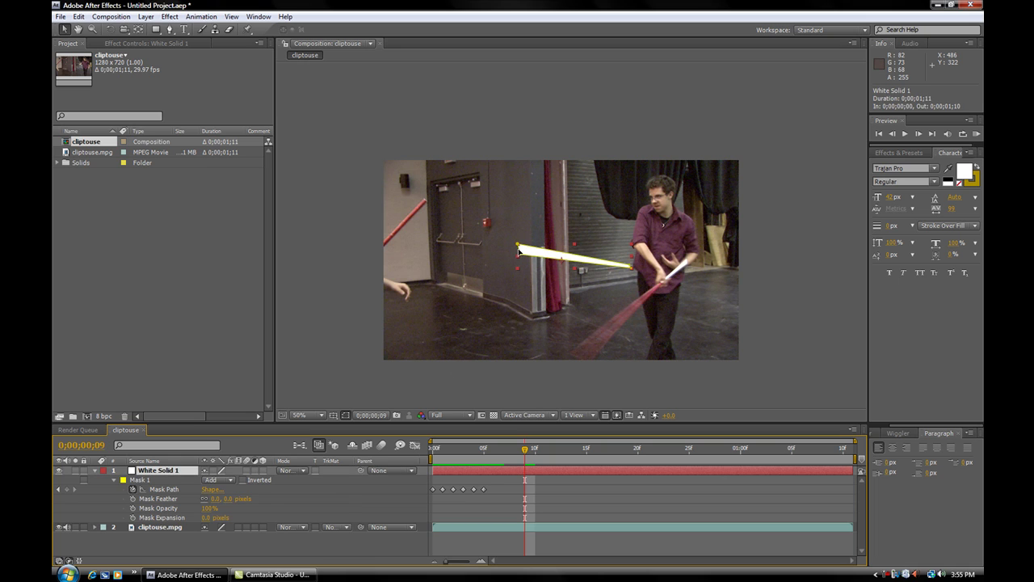
left_click_drag(519, 252, 570, 356)
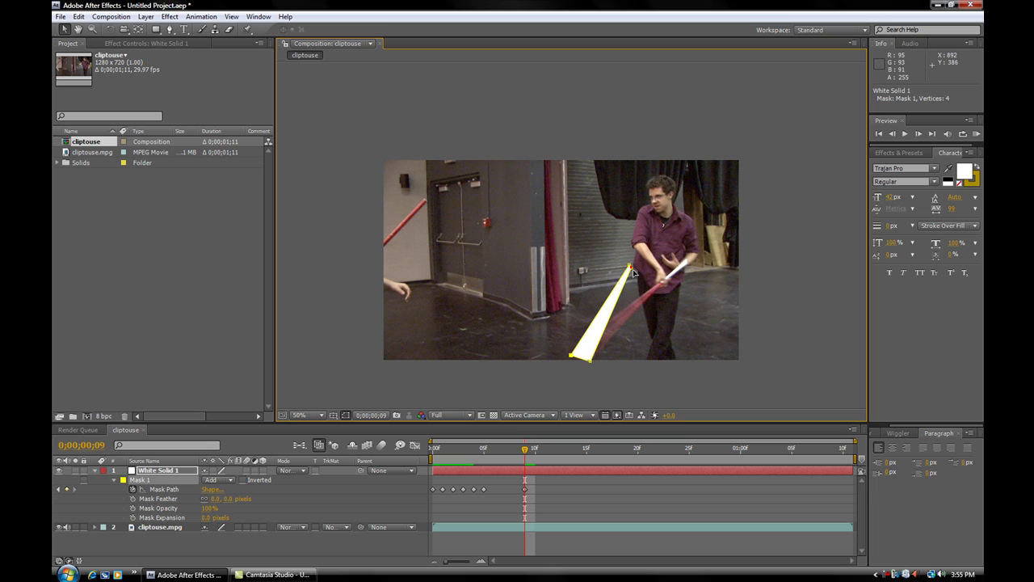
left_click_drag(632, 270, 661, 284)
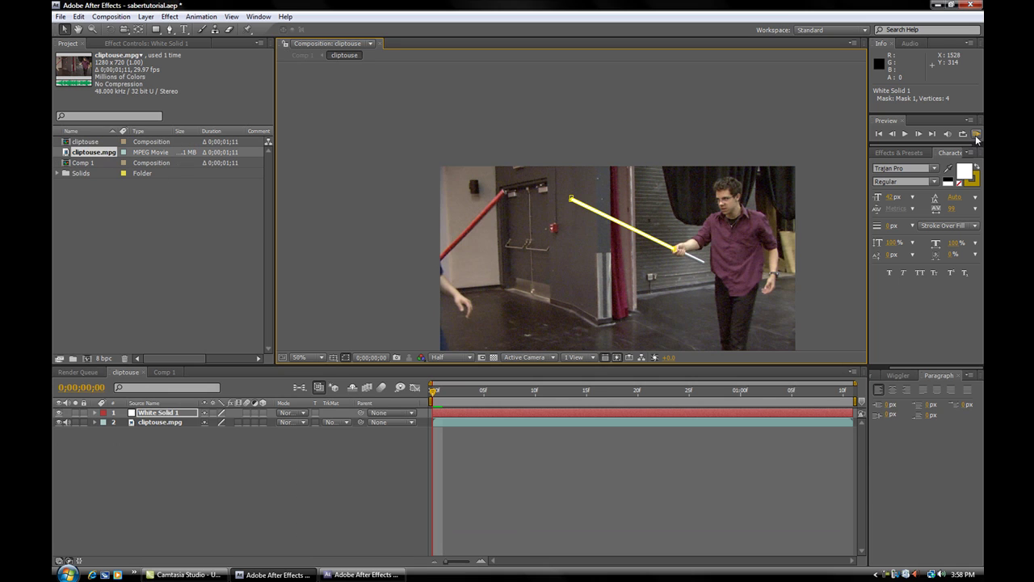
Set the viewer to 50%, RAM-preview the animated saber mask, then select White Solid 1.
key("comma")
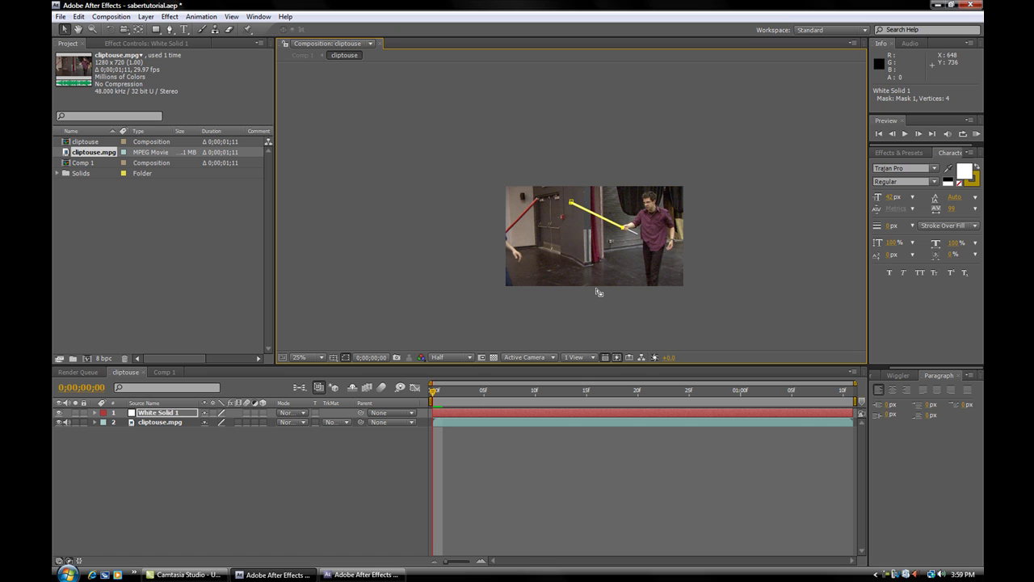
left_click(92, 29)
key("period")
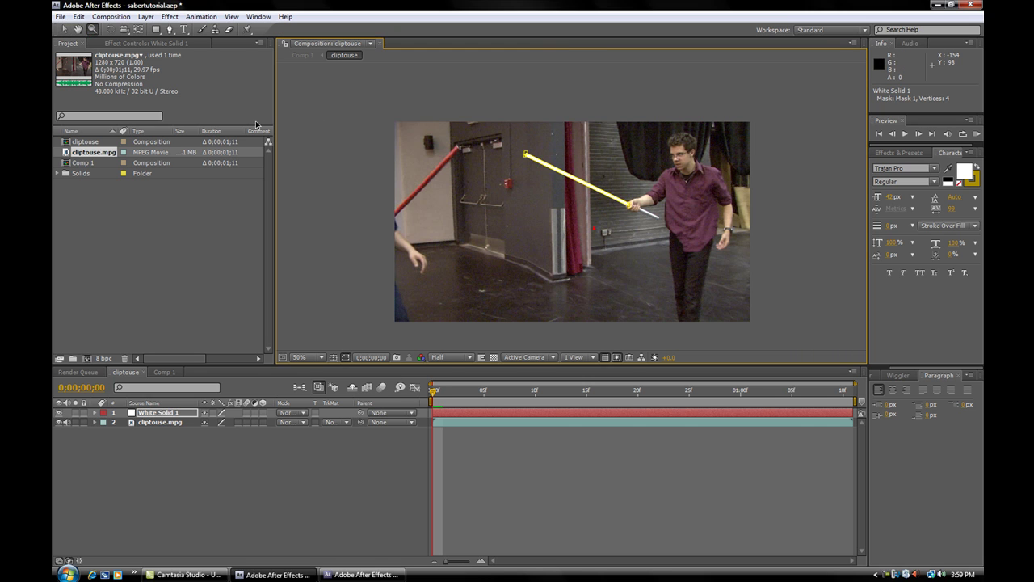
left_click(65, 29)
left_click(976, 134)
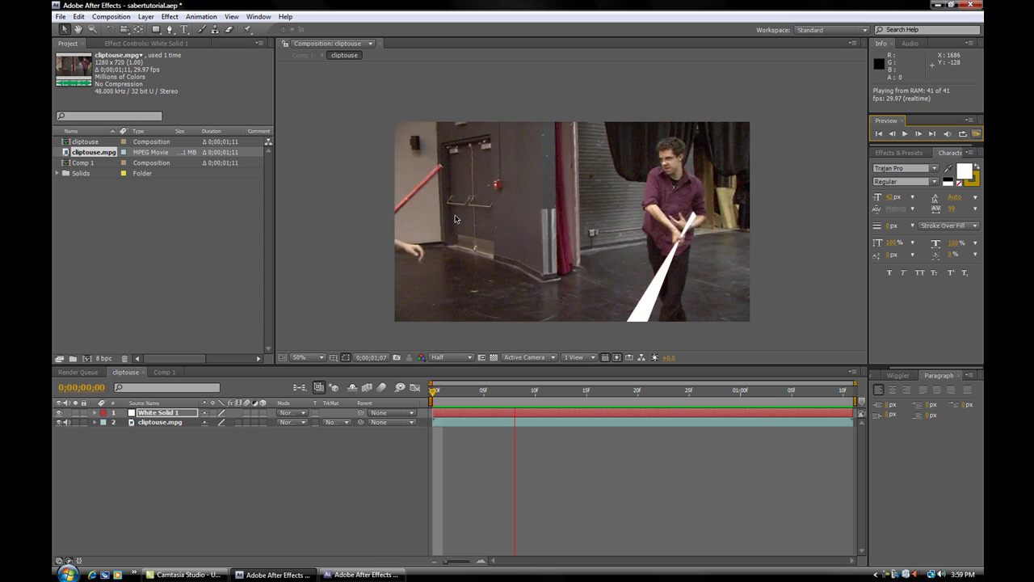
key("space")
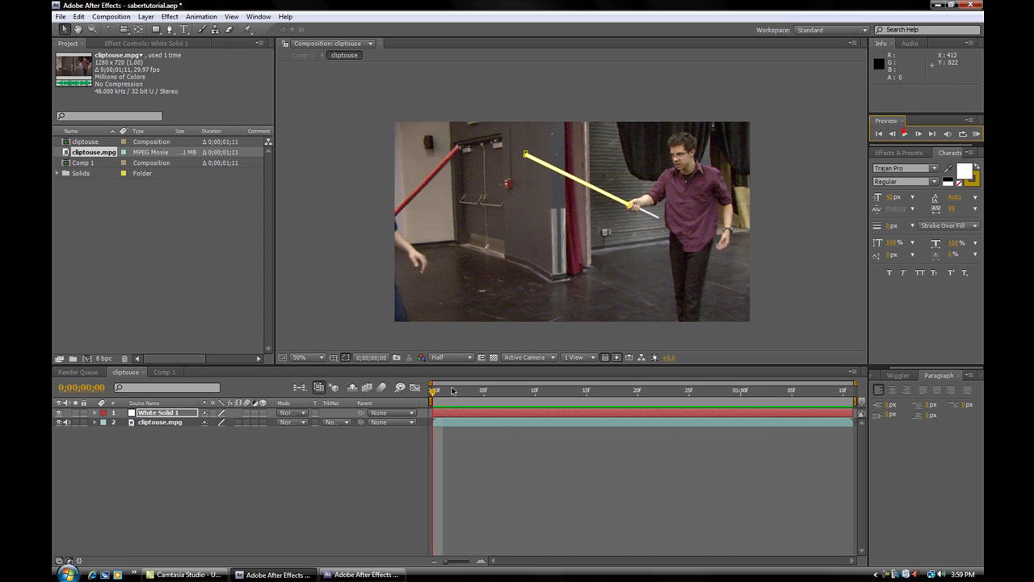
left_click(176, 413)
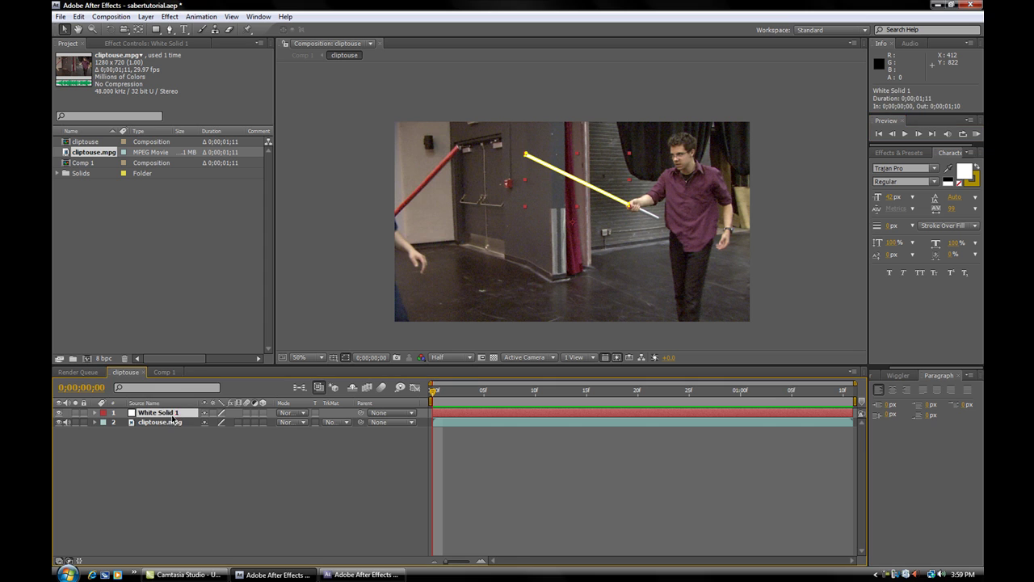
Reveal the mask properties and zoom the viewer to 400% on the saber's tip.
key("m")
key("m")
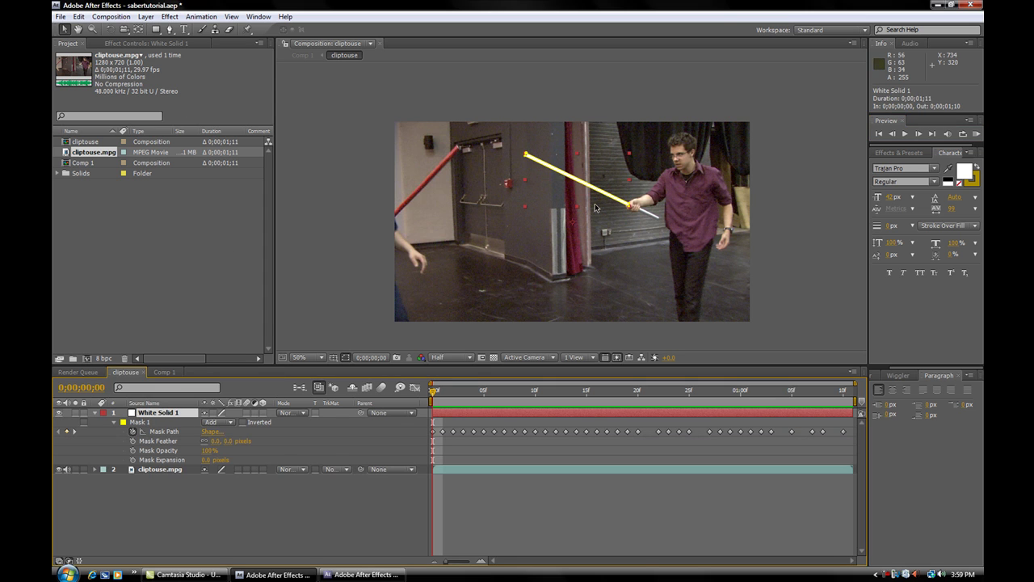
key("period")
key("period")
left_click(92, 28)
key("comma")
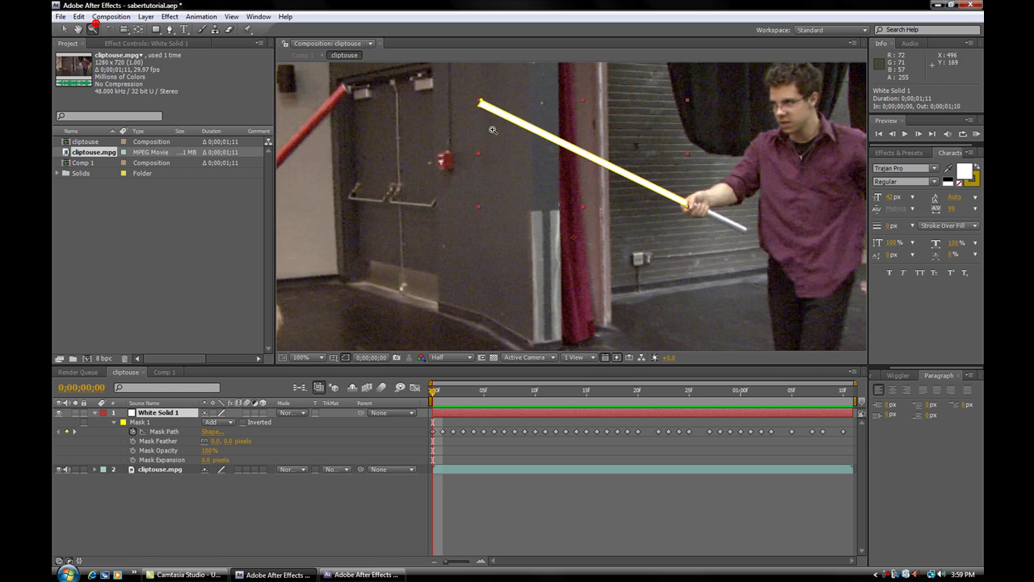
left_click(485, 117)
left_click(566, 194)
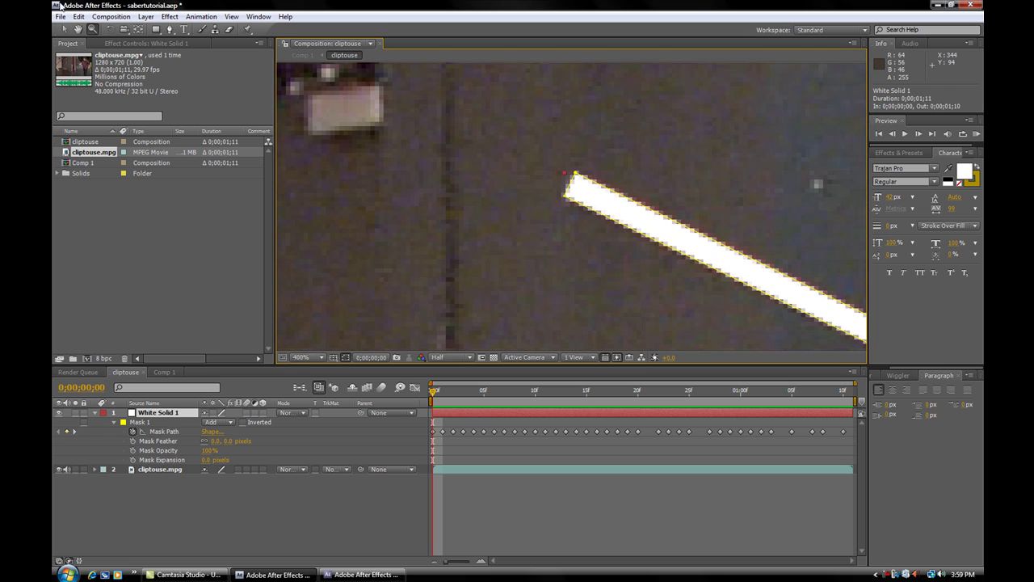
left_click(66, 29)
Add a vertex at the mask's tip and round it with the Convert Vertex Tool.
left_click(170, 29)
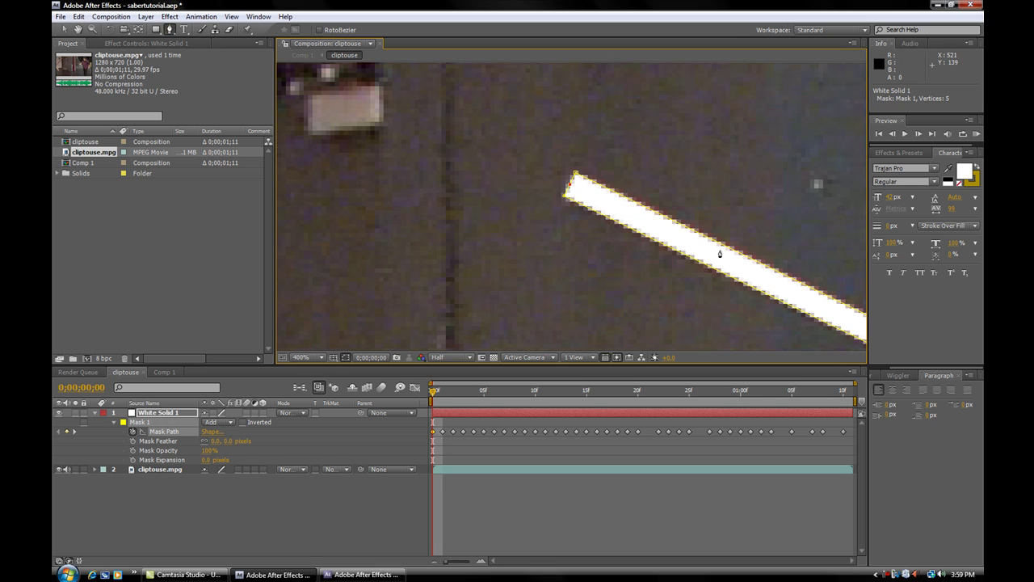
left_click(65, 30)
left_click_drag(168, 29, 217, 66)
left_click(64, 30)
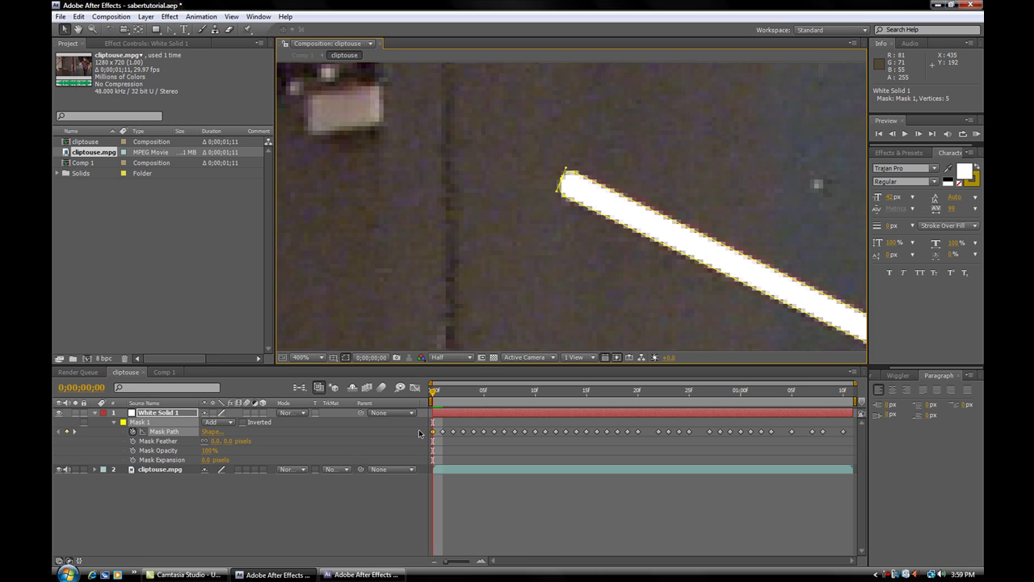
Check the rounded tip at Full resolution, then set the preview back to Half.
left_click(399, 498)
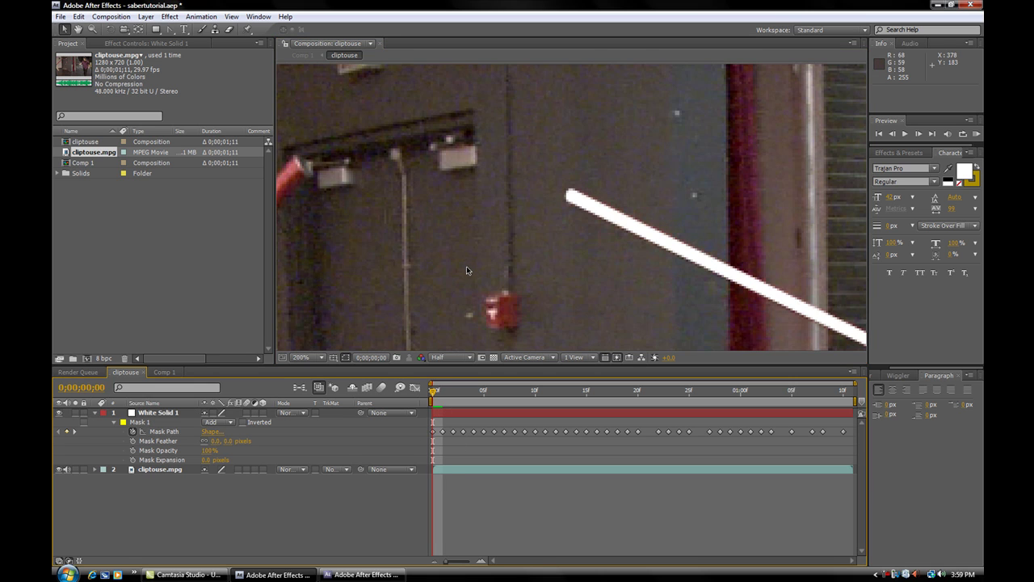
left_click(436, 357)
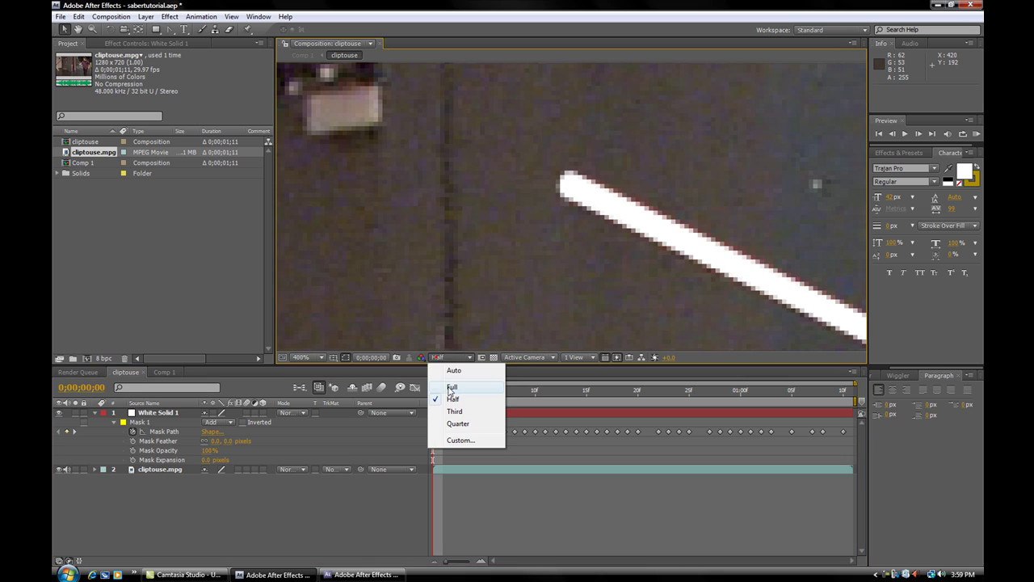
left_click(452, 381)
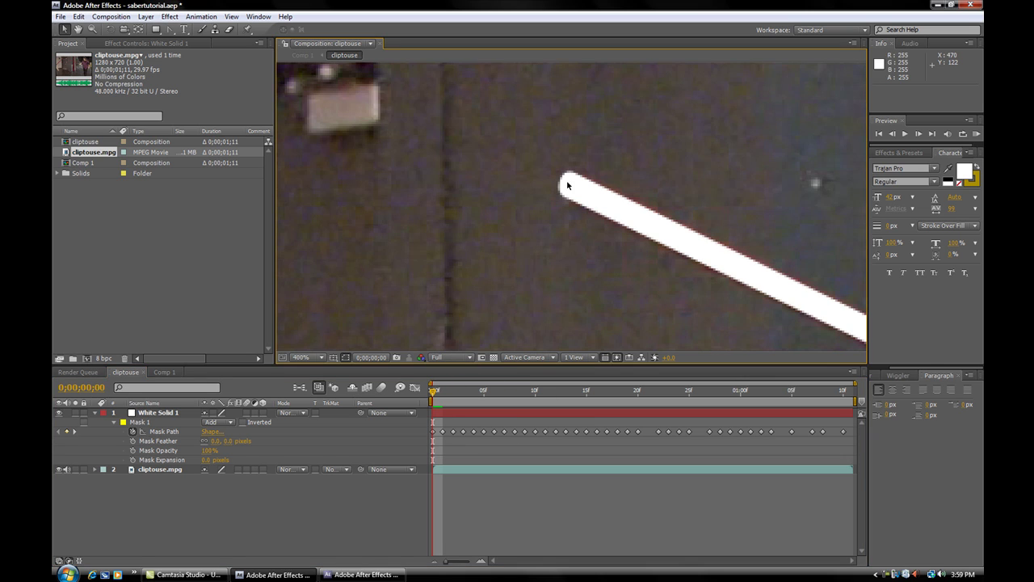
left_click(436, 357)
left_click(452, 397)
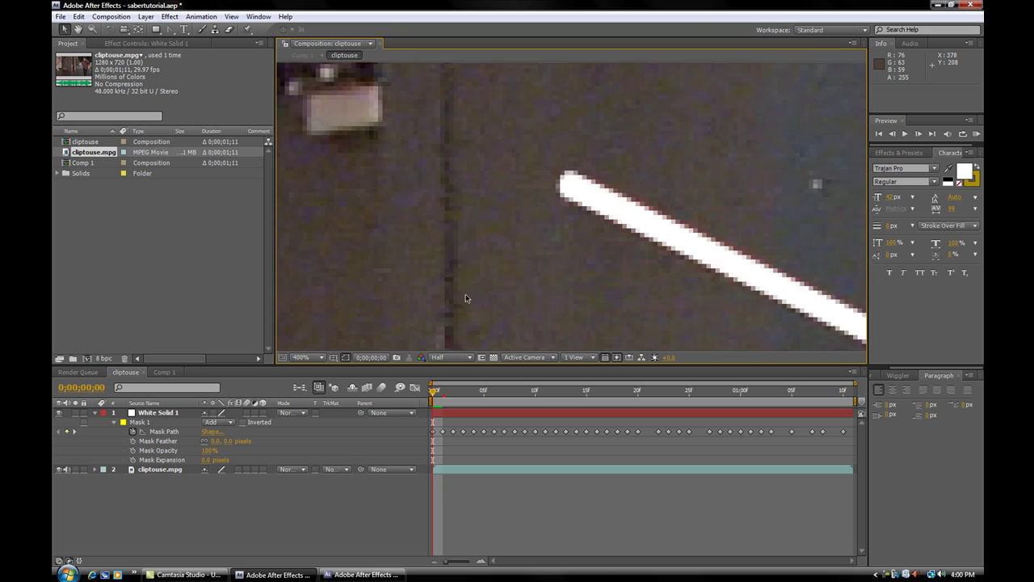
scroll(465, 298, "down", 2)
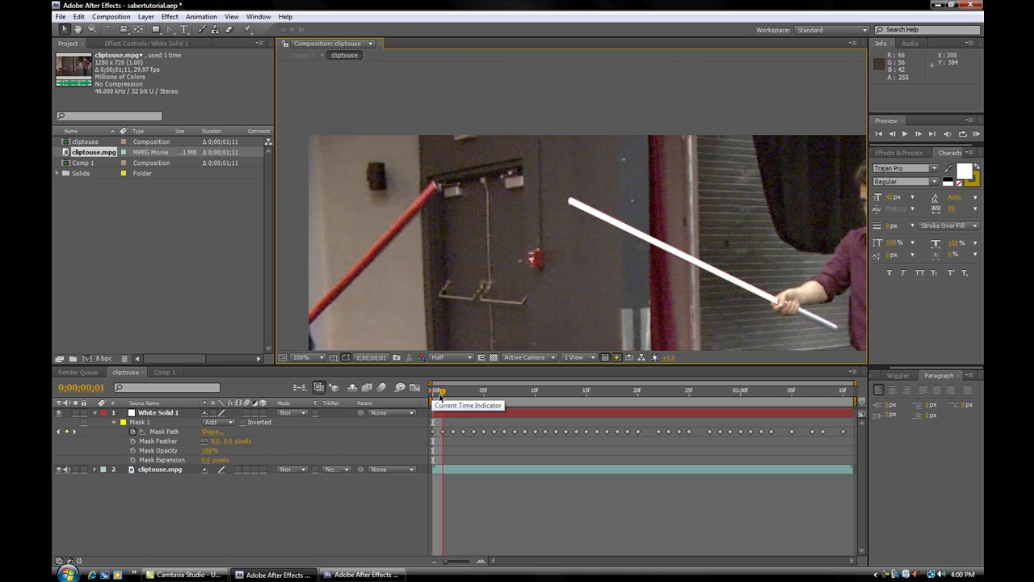
On frames 1 and 2, reposition the white solid's tip mask vertex onto the saber blade.
left_click_drag(432, 393, 442, 394)
left_click(249, 413)
scroll(575, 260, "up", 3)
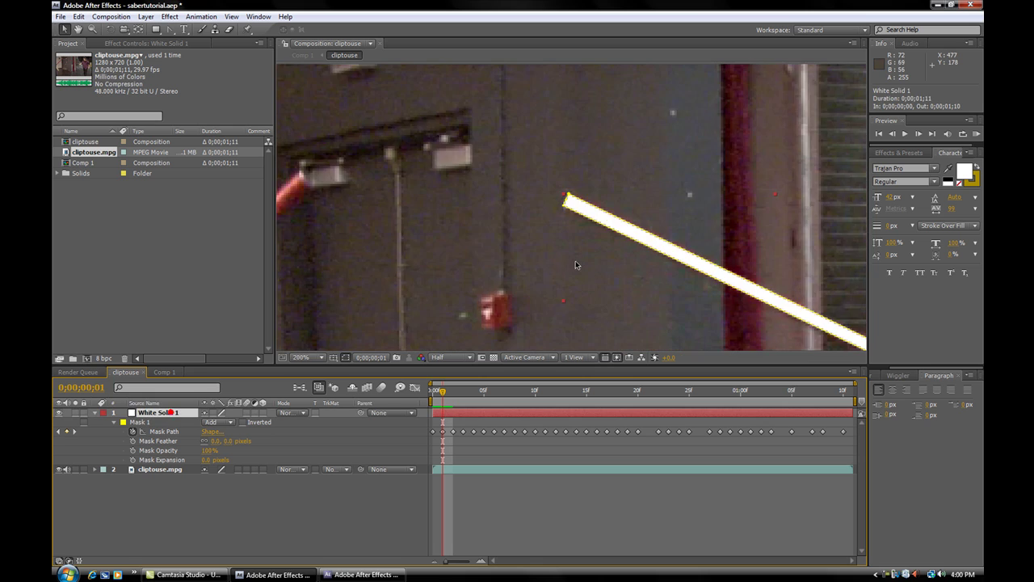
left_click(560, 196)
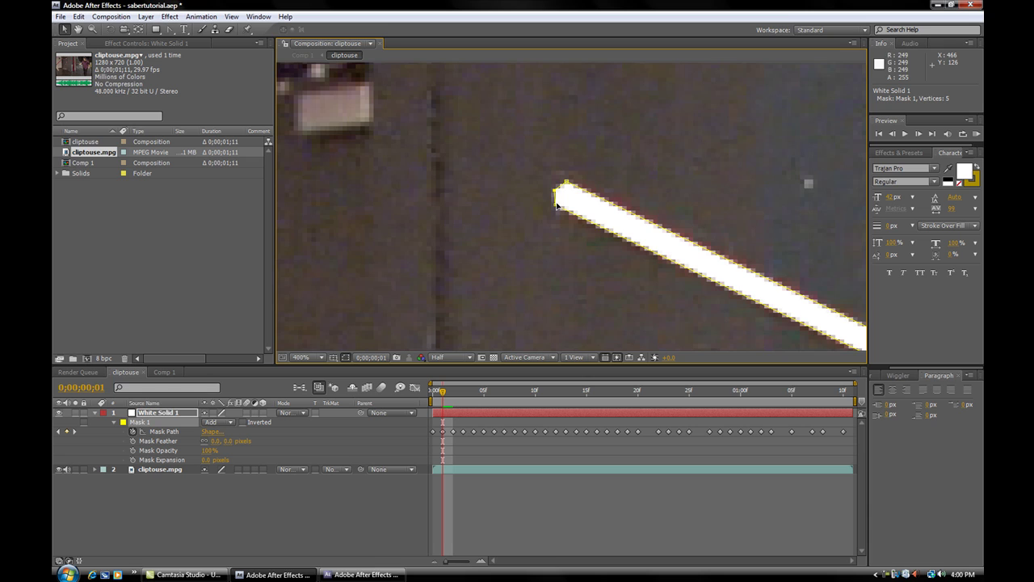
key("g")
left_click(554, 192)
key("v")
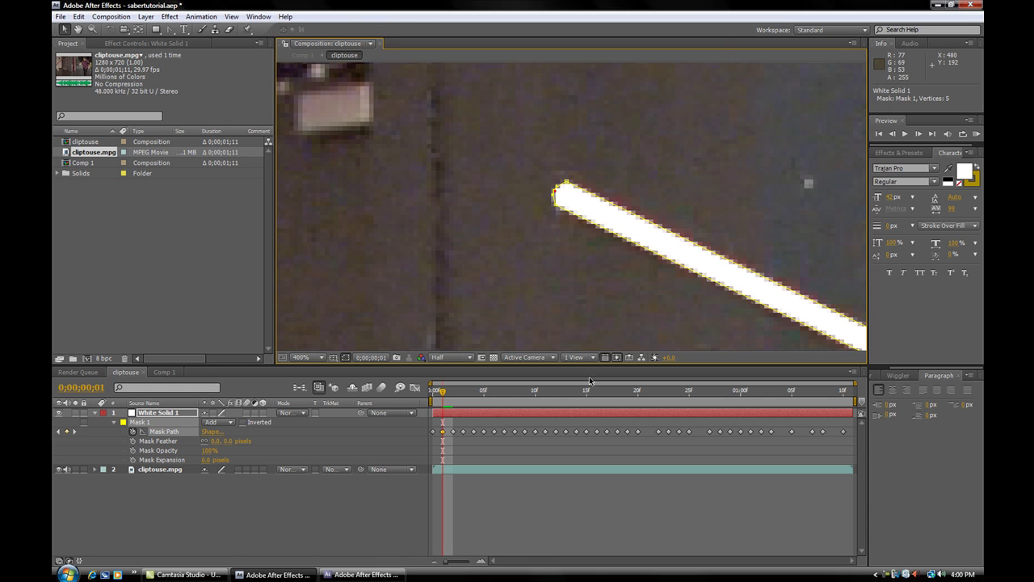
left_click(452, 391)
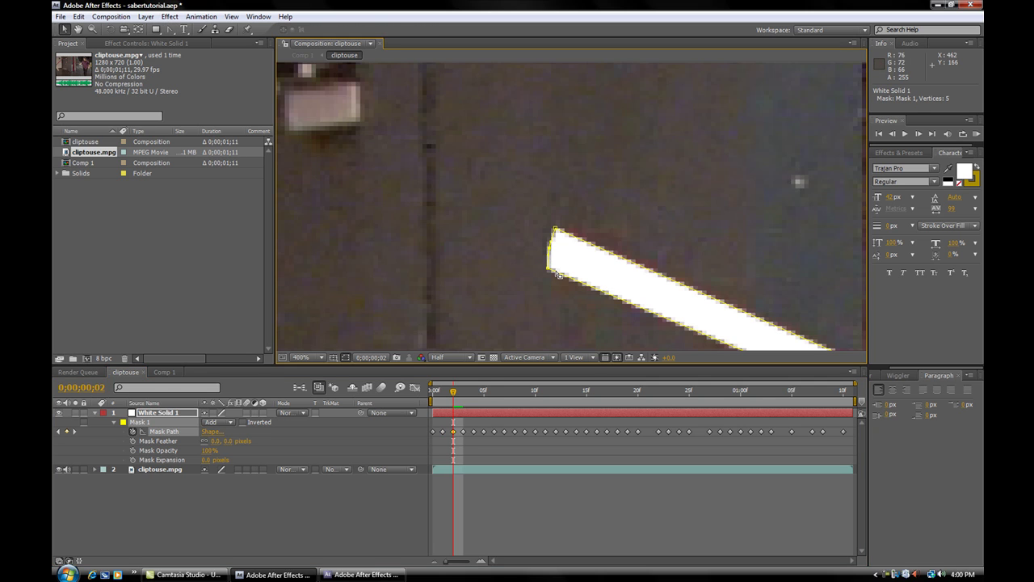
At frame 5, zoom in and nudge the mask's left corner onto the blade, then check frames 18 and 17.
key("Page_Down")
key("Page_Down")
key("Page_Down")
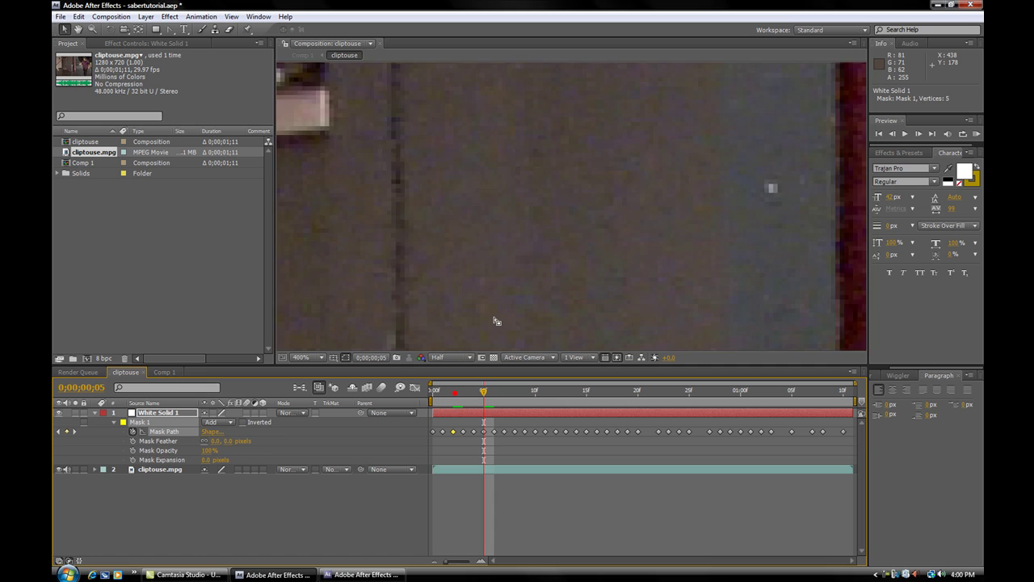
scroll(491, 321, "down", 2)
left_click(92, 29)
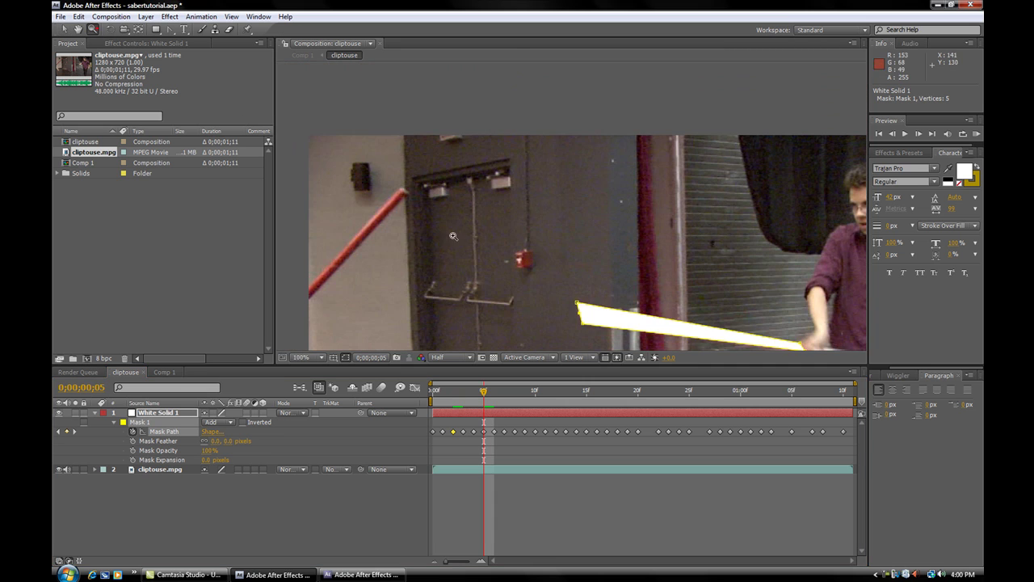
left_click(578, 308)
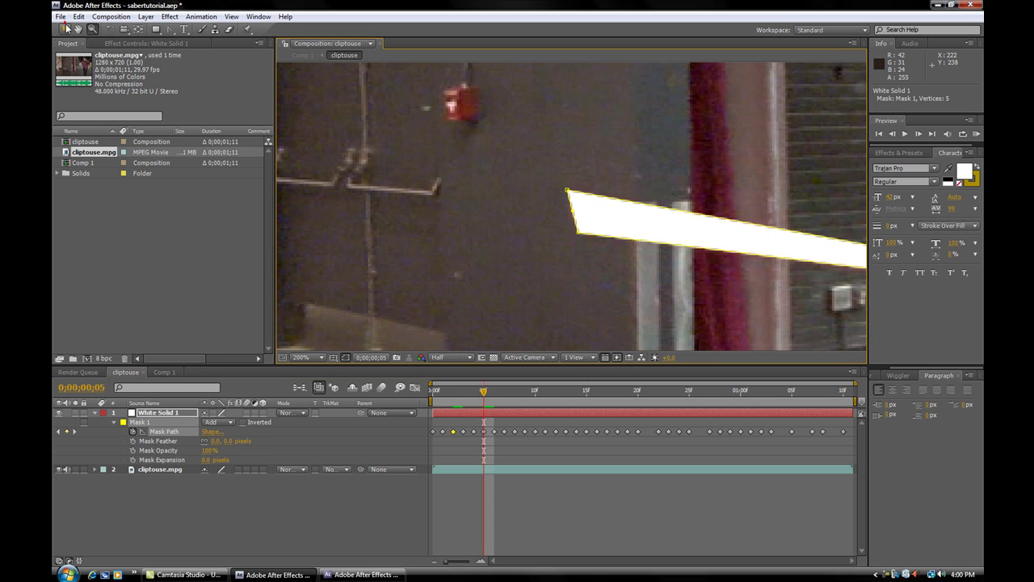
left_click(65, 29)
left_click_drag(570, 215, 571, 211)
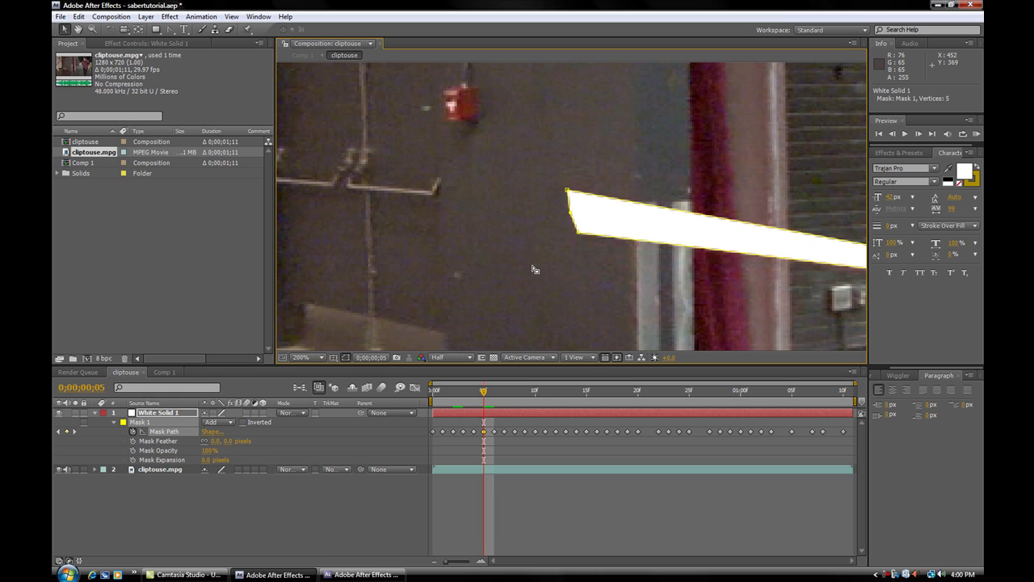
key("g")
key("v")
left_click_drag(485, 392, 618, 391)
scroll(487, 335, "down", 4)
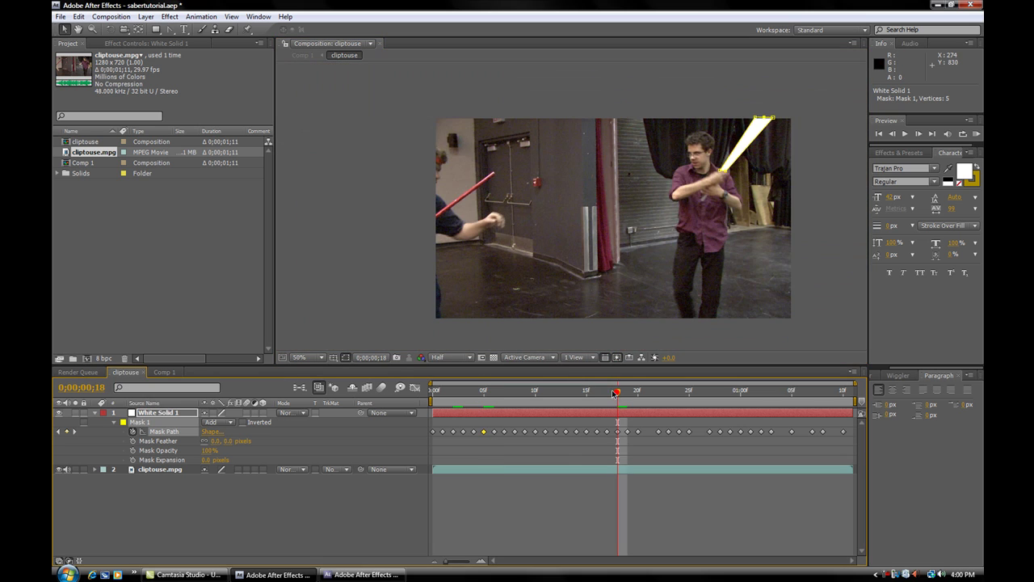
left_click_drag(614, 392, 420, 378)
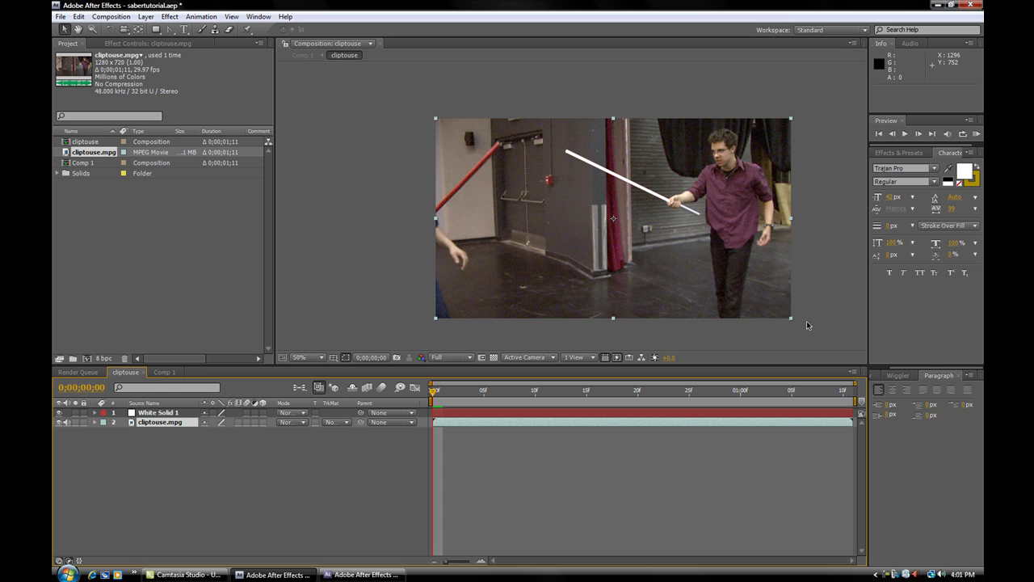
RAM-preview the masked white saber, stop playback, and open the Layer menu.
left_click(977, 134)
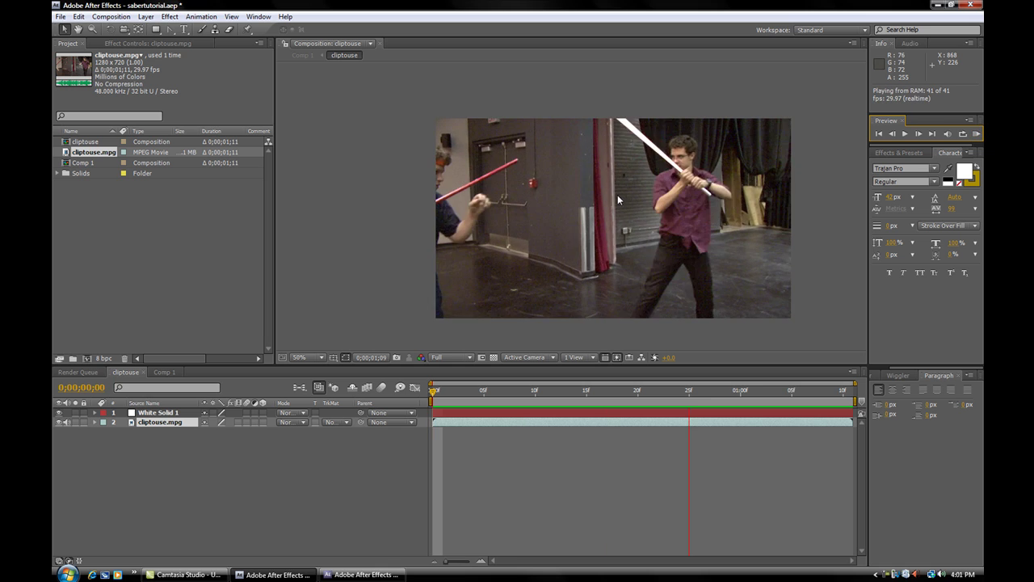
left_click(904, 134)
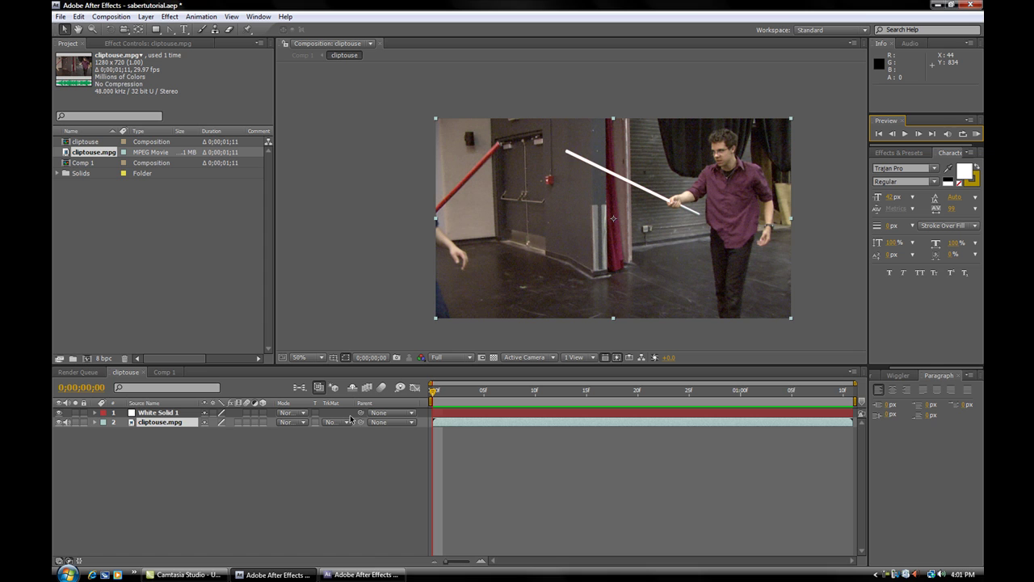
left_click(145, 16)
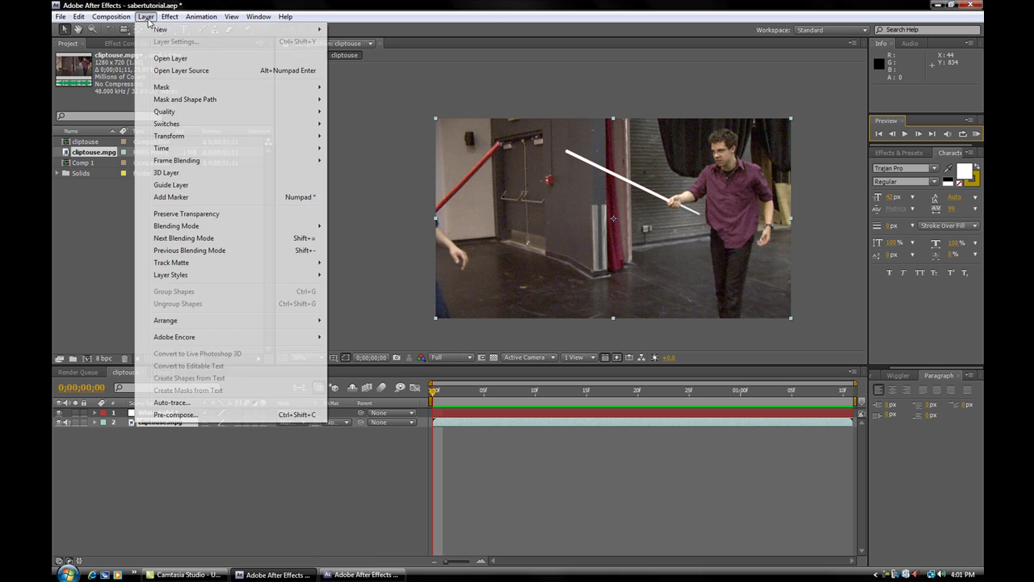
Create a black solid, Black Solid 2, and move it below cliptouse.mpg in the layer stack.
mouse_move(162, 29)
left_click(374, 41)
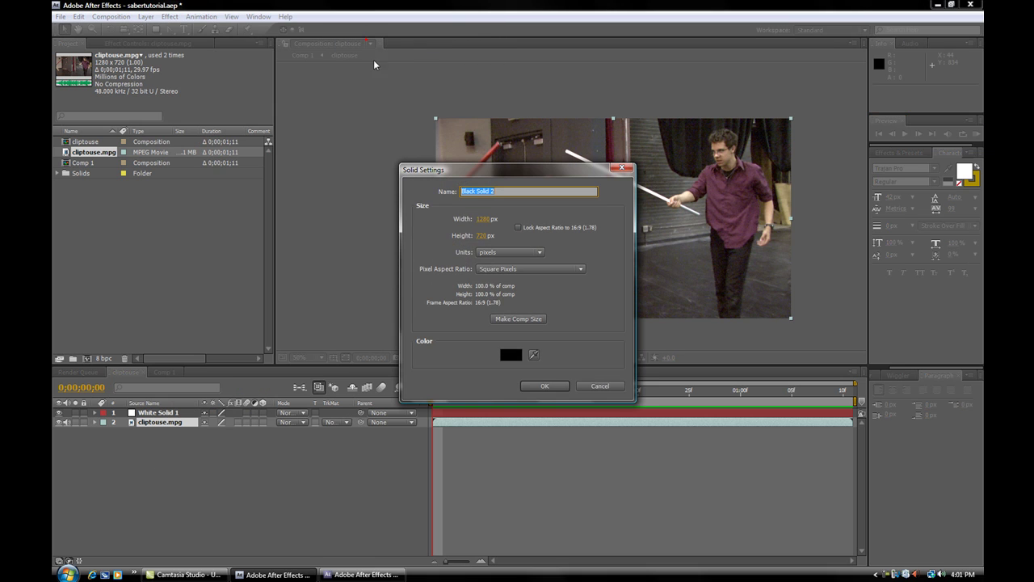
left_click(512, 355)
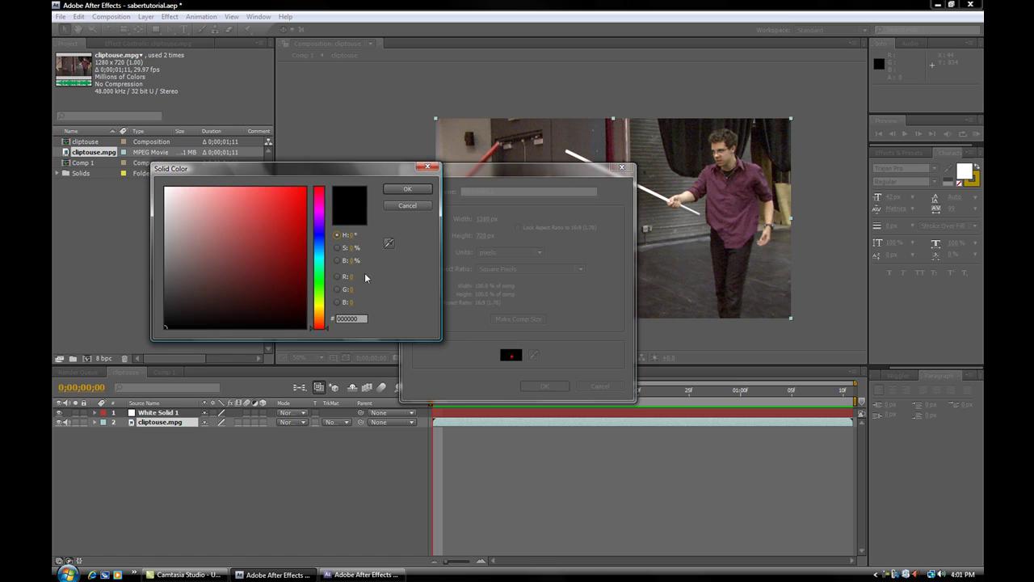
left_click(406, 189)
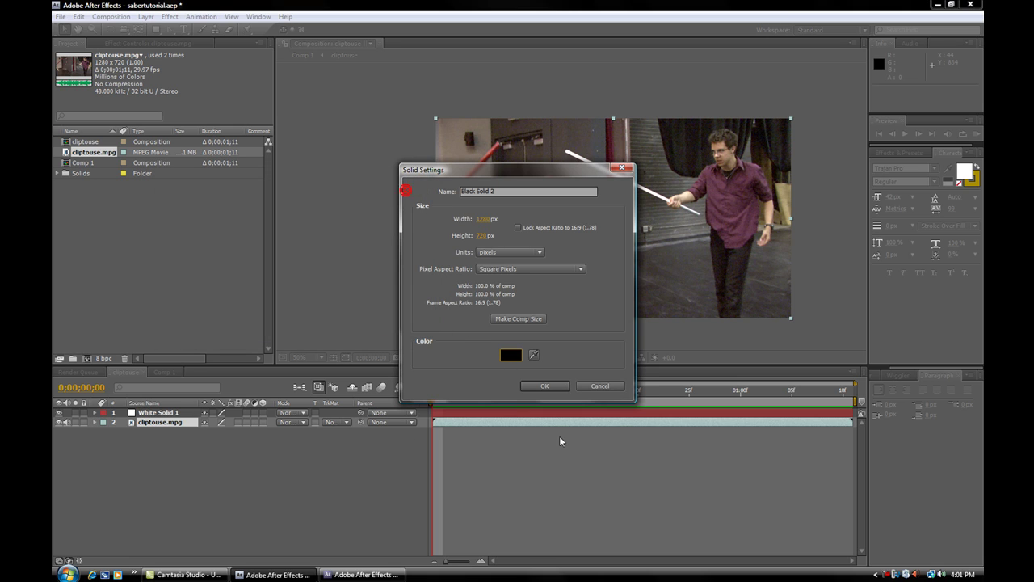
left_click(546, 386)
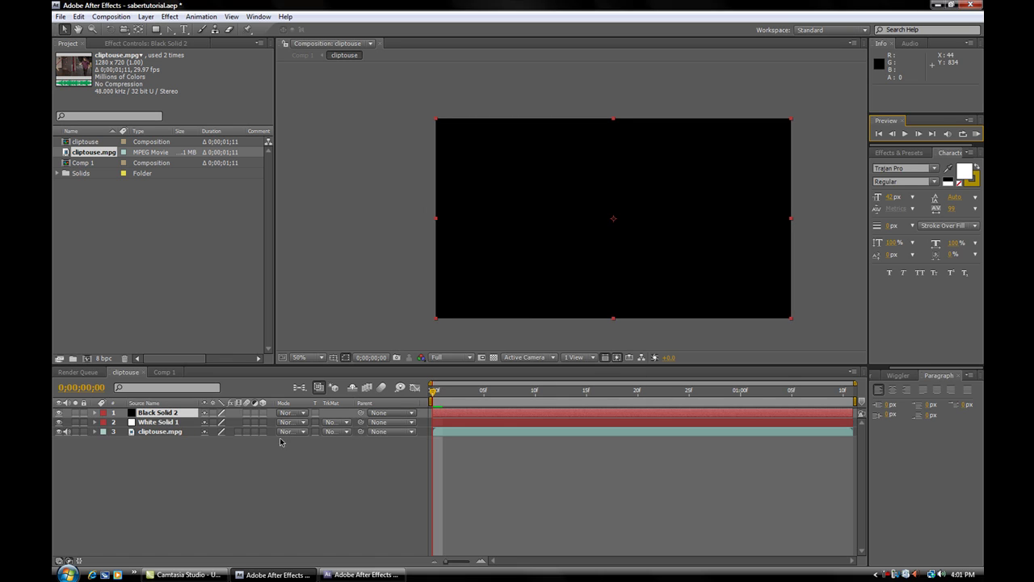
left_click_drag(174, 416, 174, 435)
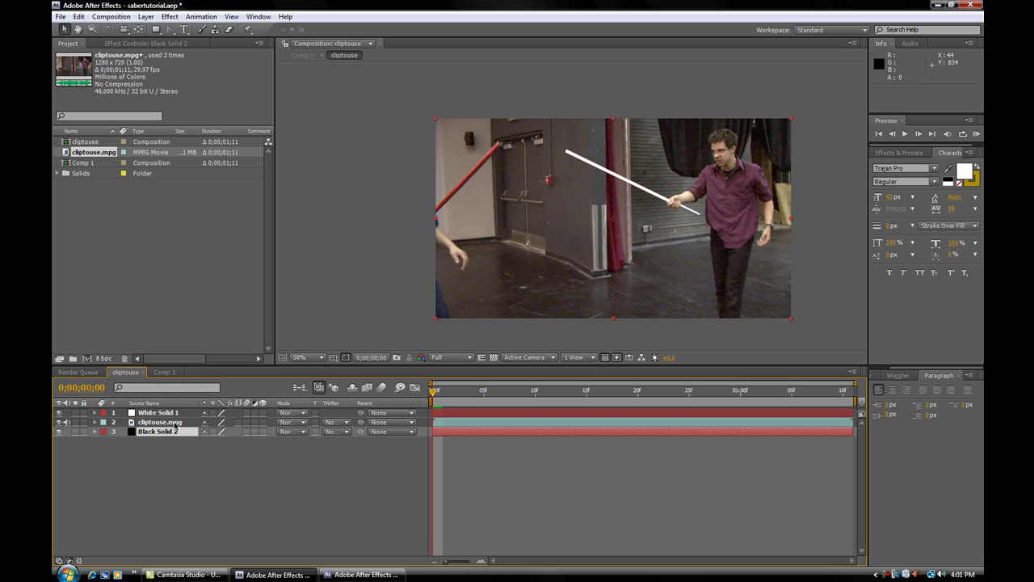
Create Comp 2 at 1280×720 using the HDV/HDTV 720 29.97 preset.
left_click(111, 17)
left_click(121, 30)
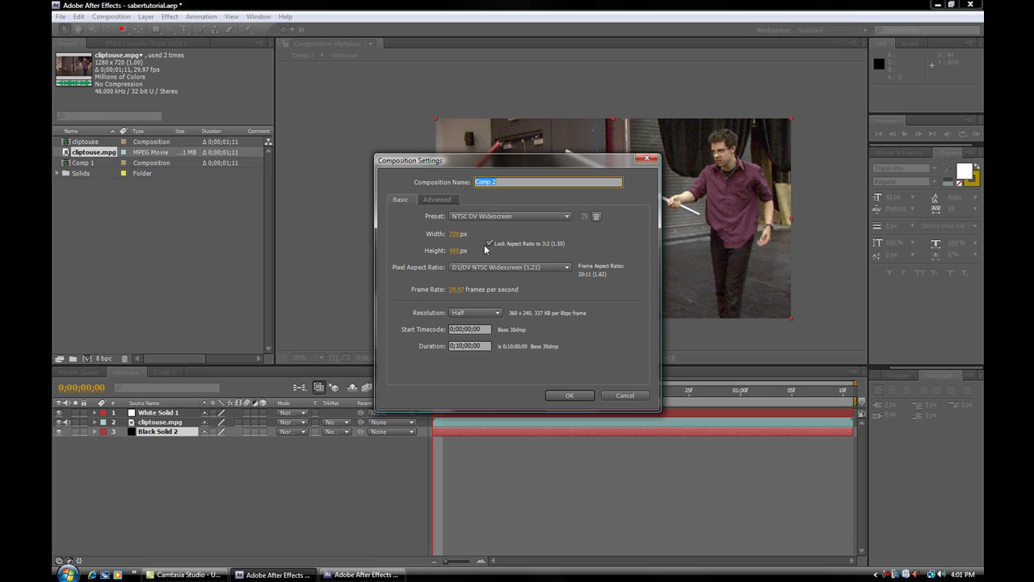
left_click(476, 347)
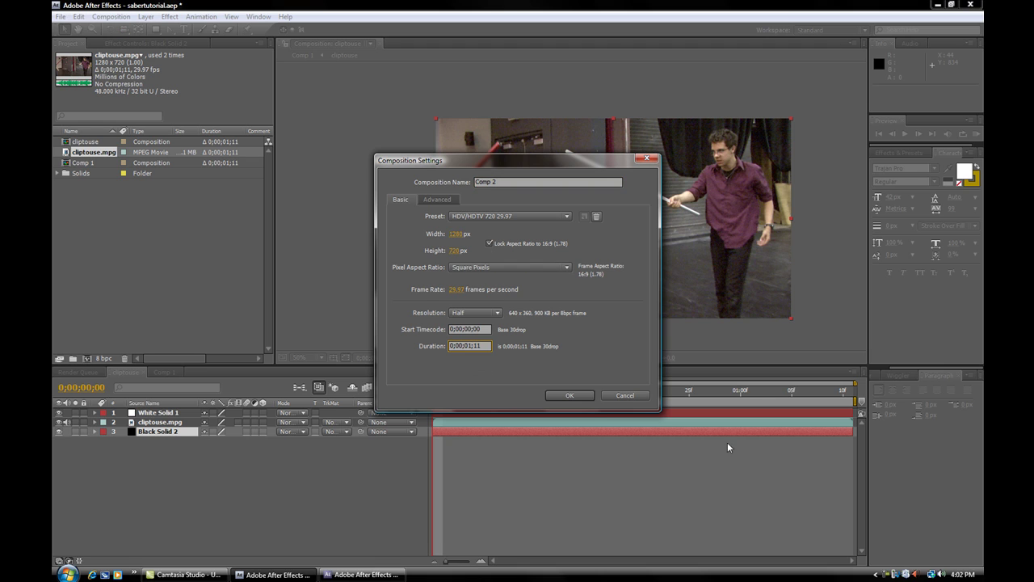
left_click(568, 397)
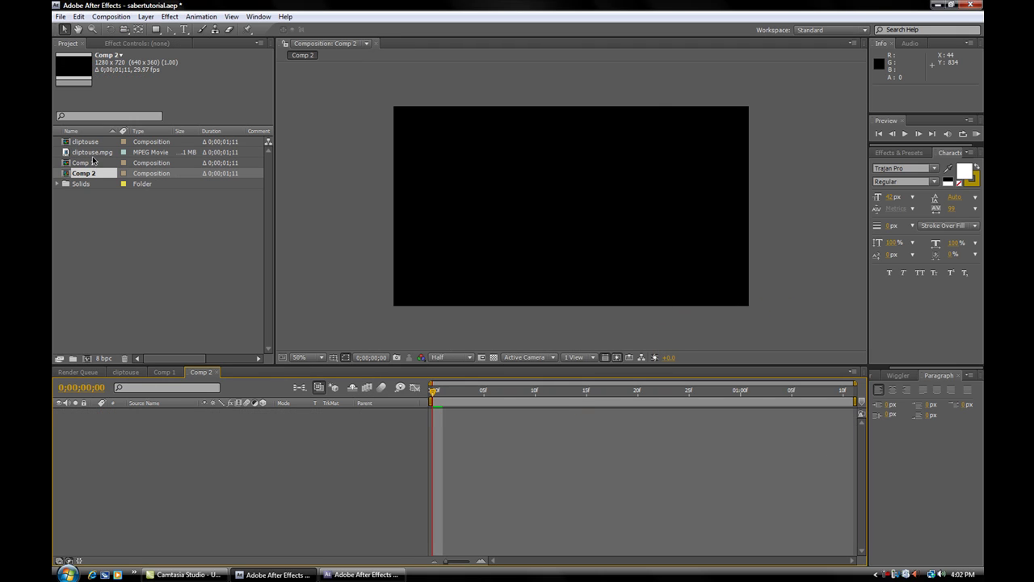
Add cliptouse.mpg to Comp 2, then select the footage layer in the cliptouse comp.
left_click_drag(80, 152, 567, 208)
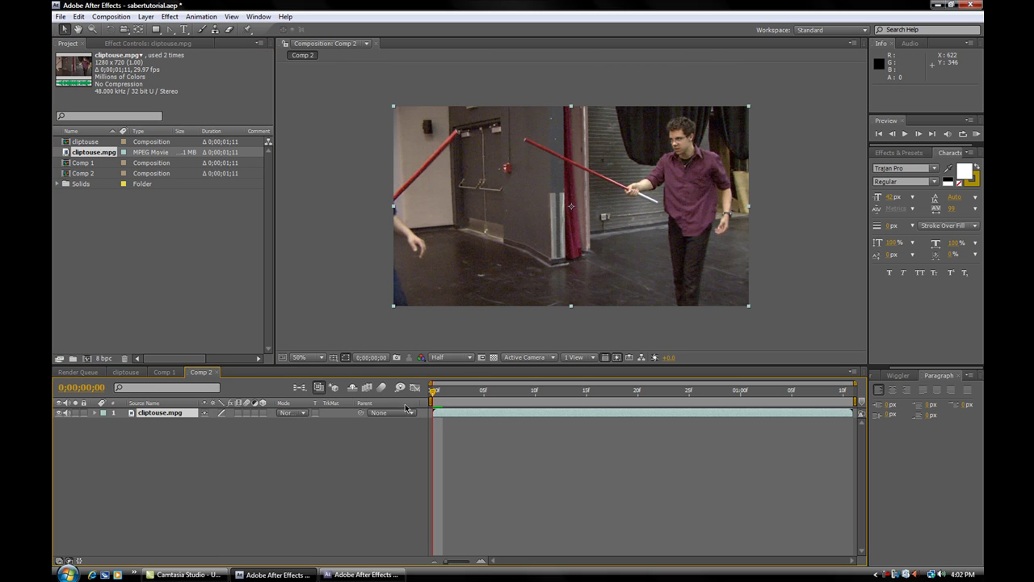
left_click(125, 373)
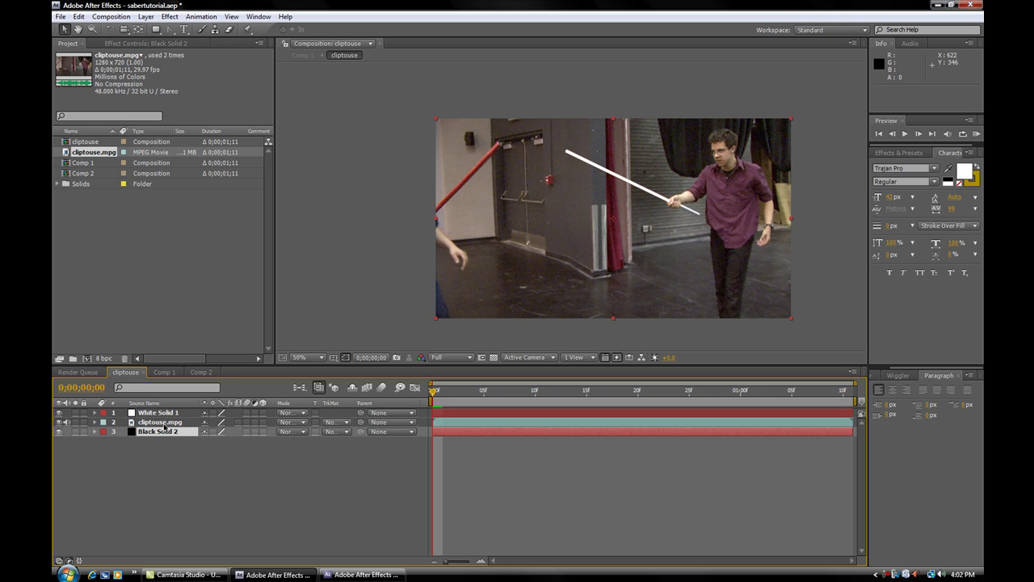
left_click(164, 423)
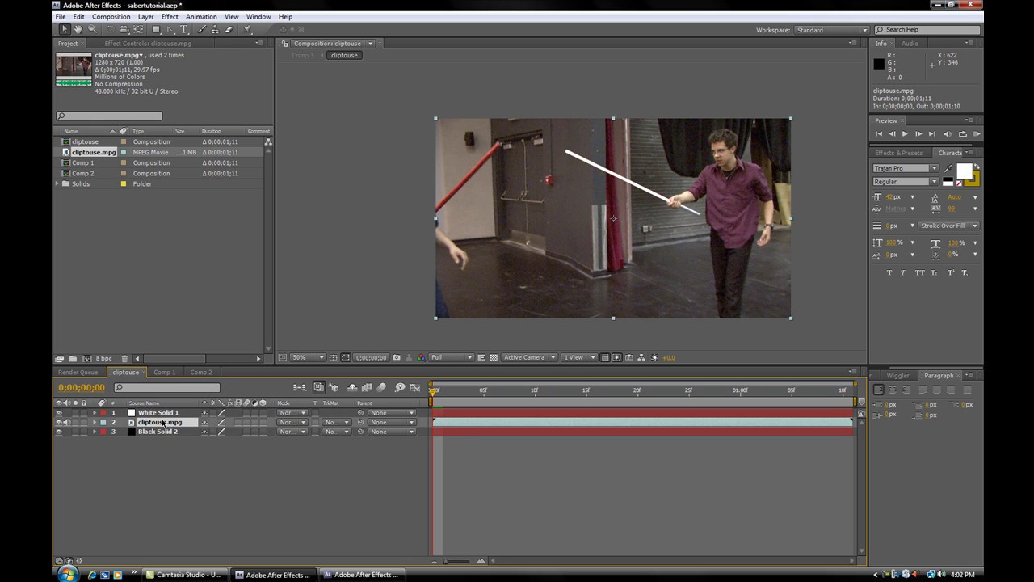
Delete the footage layer, duplicate White Solid 1 with Ctrl+D, and reveal the top copy's mask.
key("Delete")
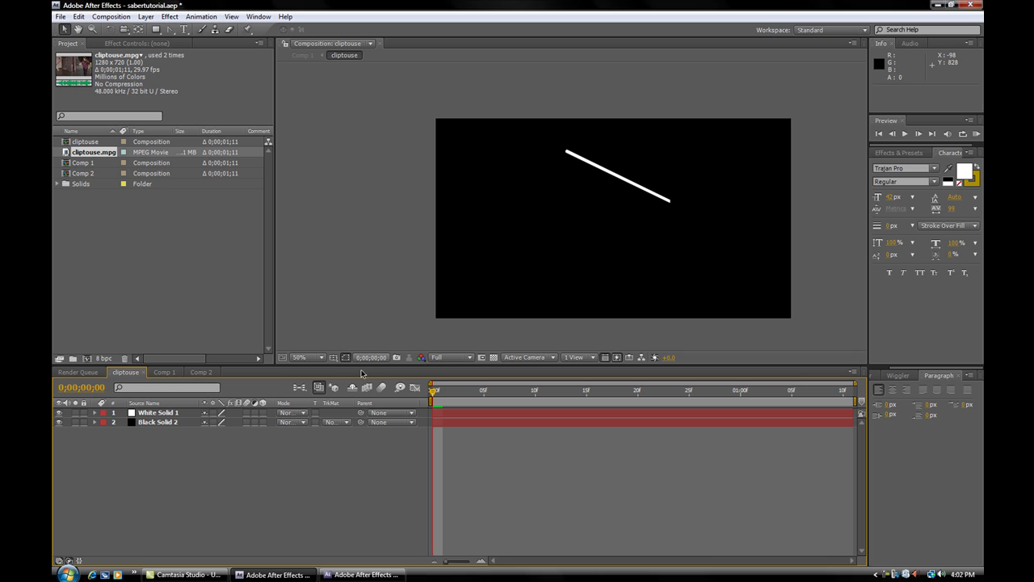
left_click(173, 413)
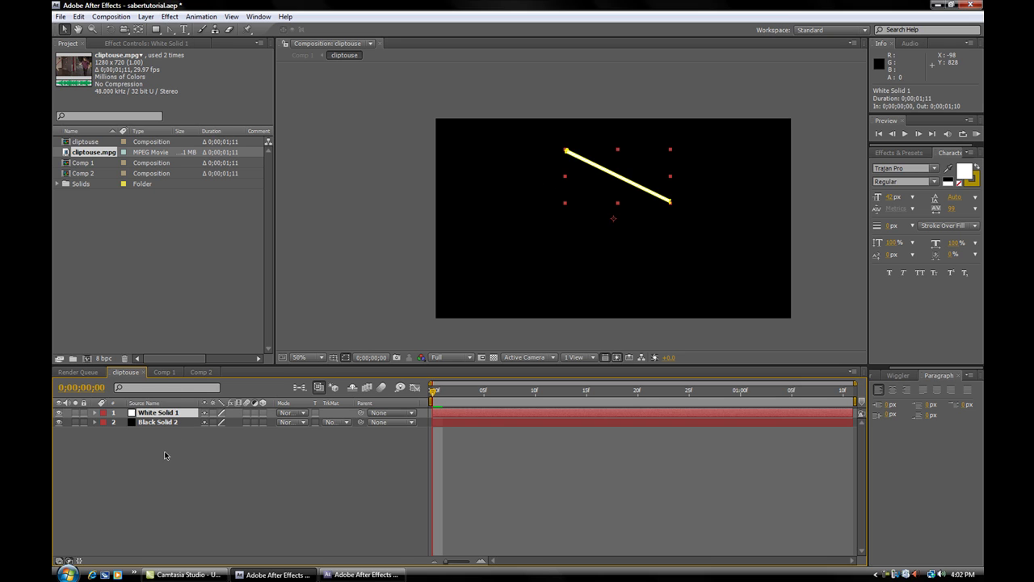
key("ctrl+d")
key("ctrl+d")
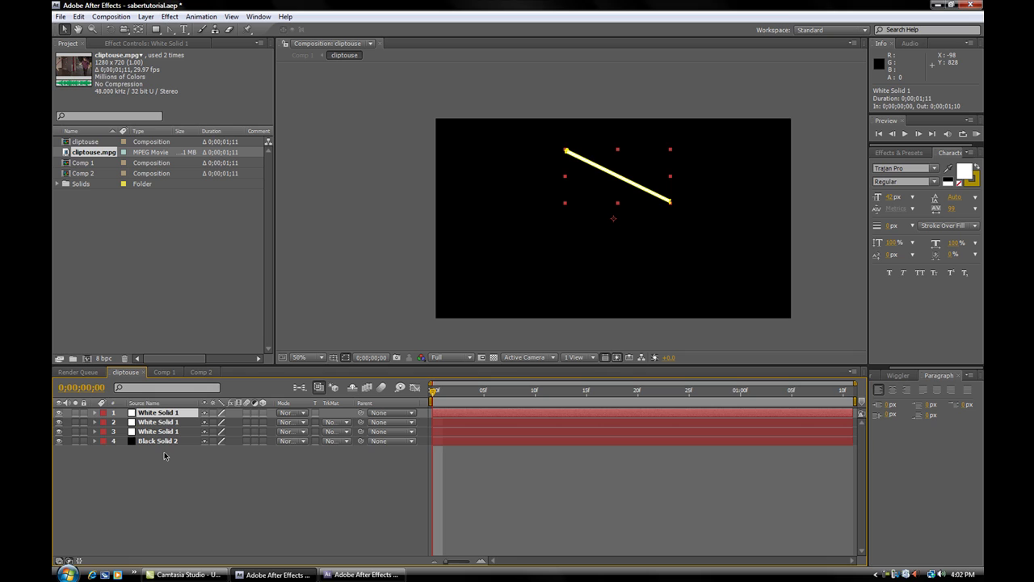
key("ctrl+d")
key("ctrl+d")
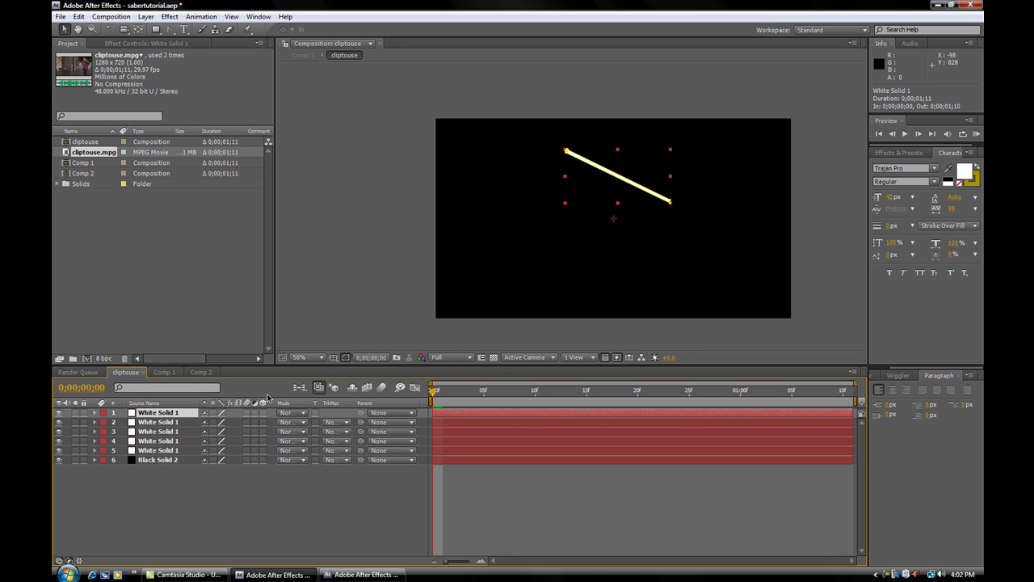
key("m")
key("m")
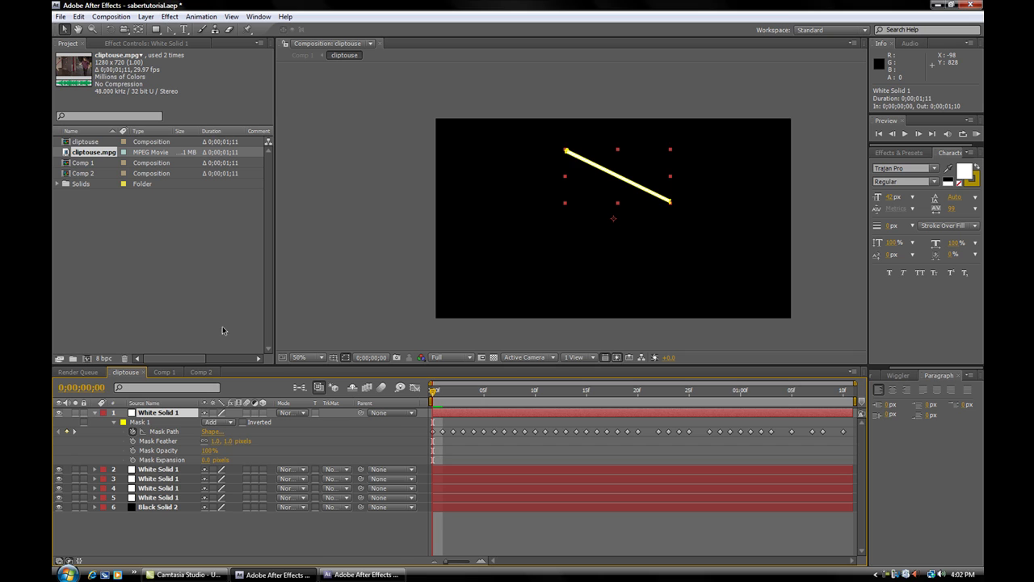
Give the second White Solid copy a 5 pixel mask feather.
key("m")
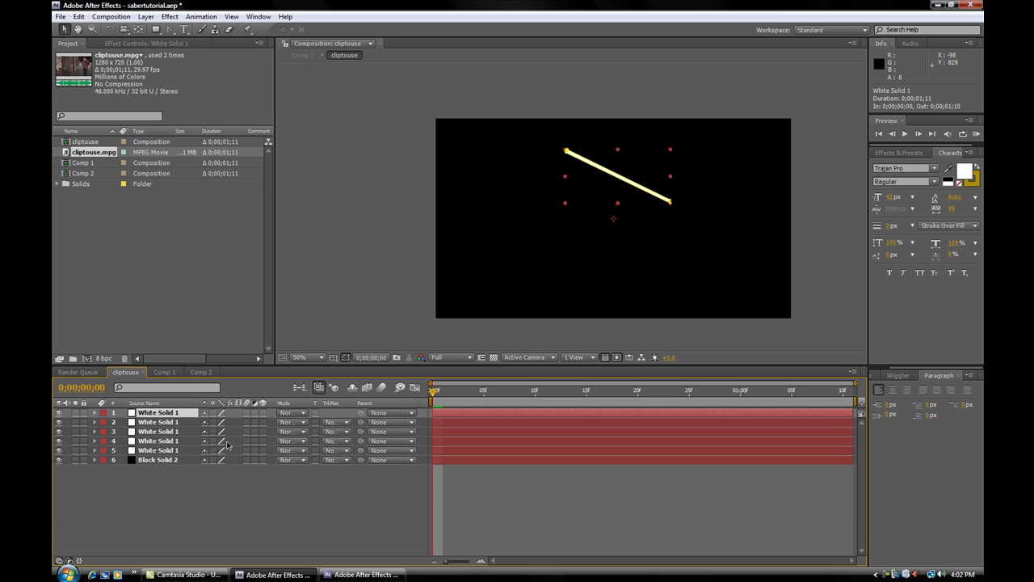
left_click(179, 425)
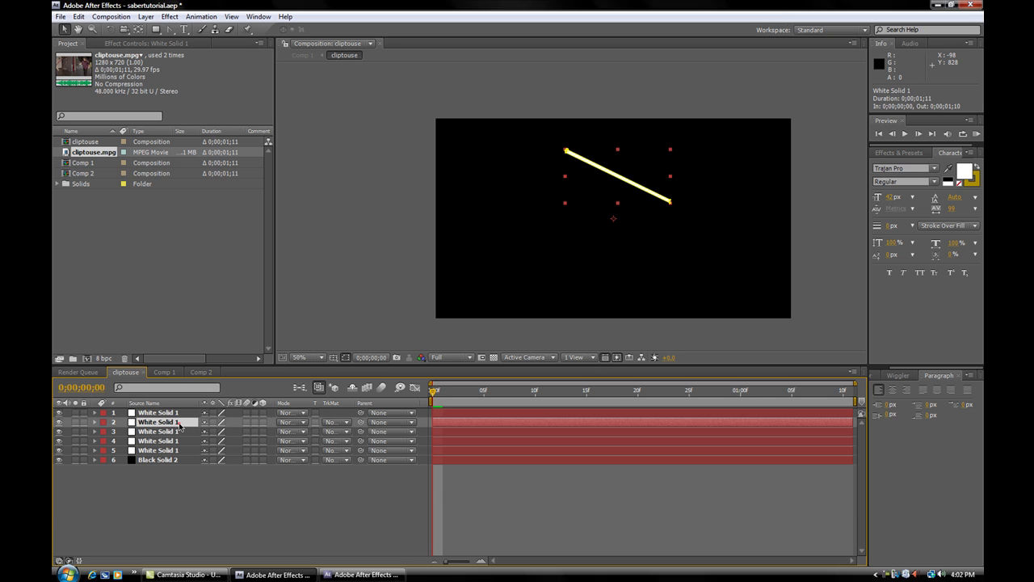
key("m")
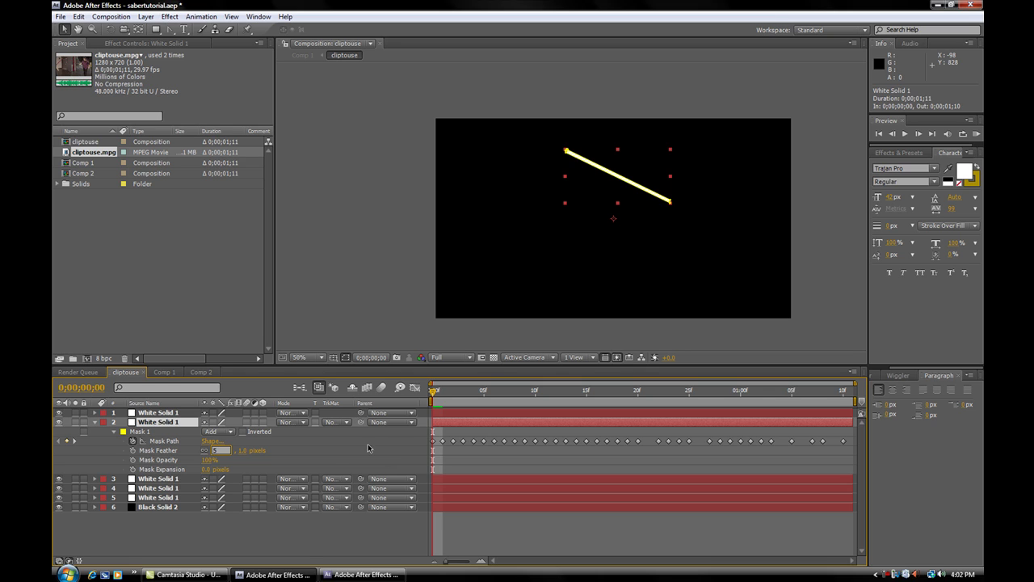
left_click(369, 448)
left_click(148, 423)
key("m")
Set the third White Solid copy's Mask Feather to 30 pixels.
left_click(152, 431)
key("m")
left_click_drag(218, 460, 298, 457)
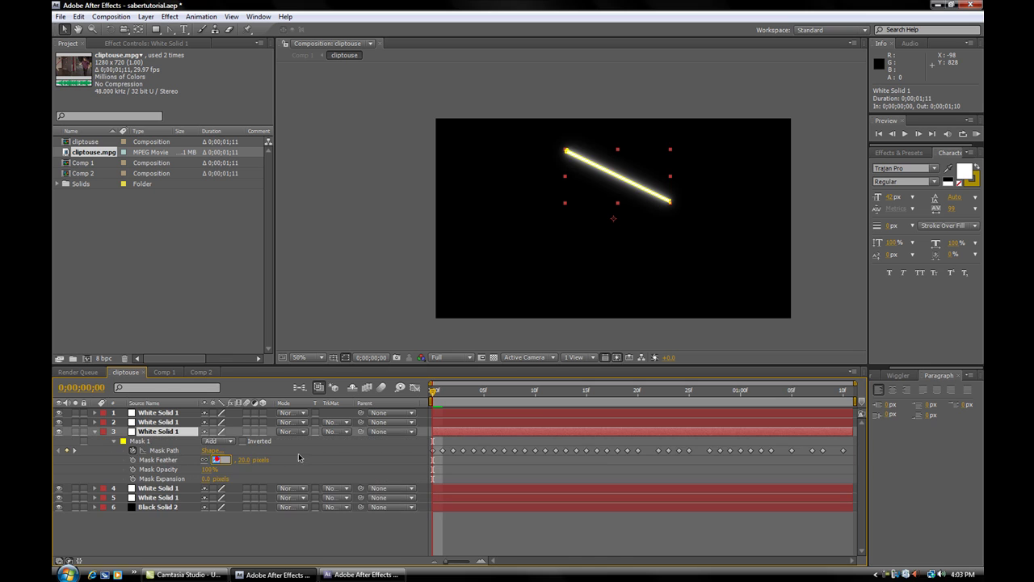
type("30")
left_click(329, 465)
left_click(172, 434)
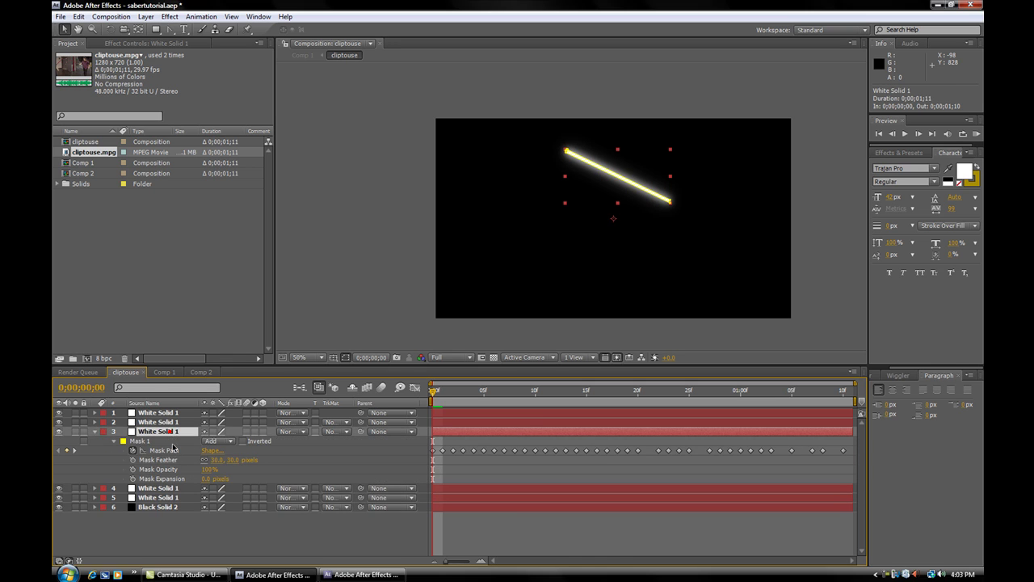
key("m")
Set the fourth White Solid copy's Mask Feather to 60 pixels.
left_click(170, 441)
key("m")
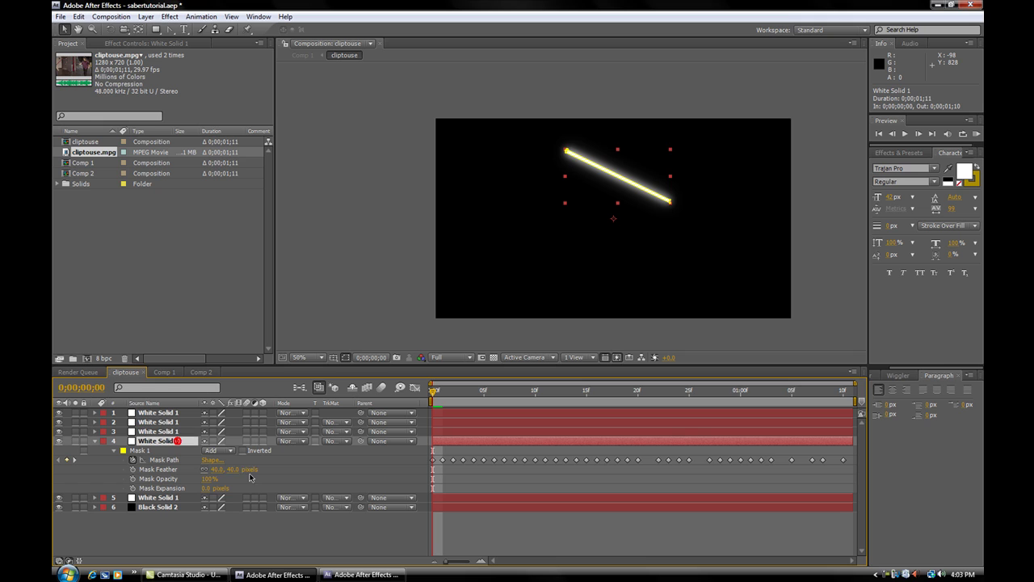
left_click(221, 468)
type("60")
left_click(280, 472)
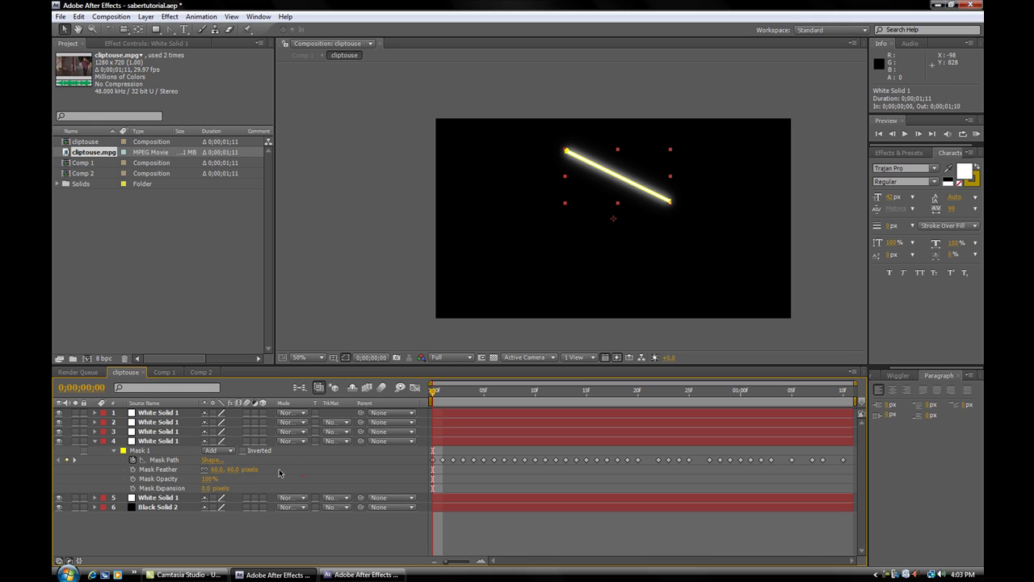
left_click(162, 441)
key("m")
Set the fifth White Solid copy's Mask Feather to 120 pixels.
left_click(162, 450)
key("m")
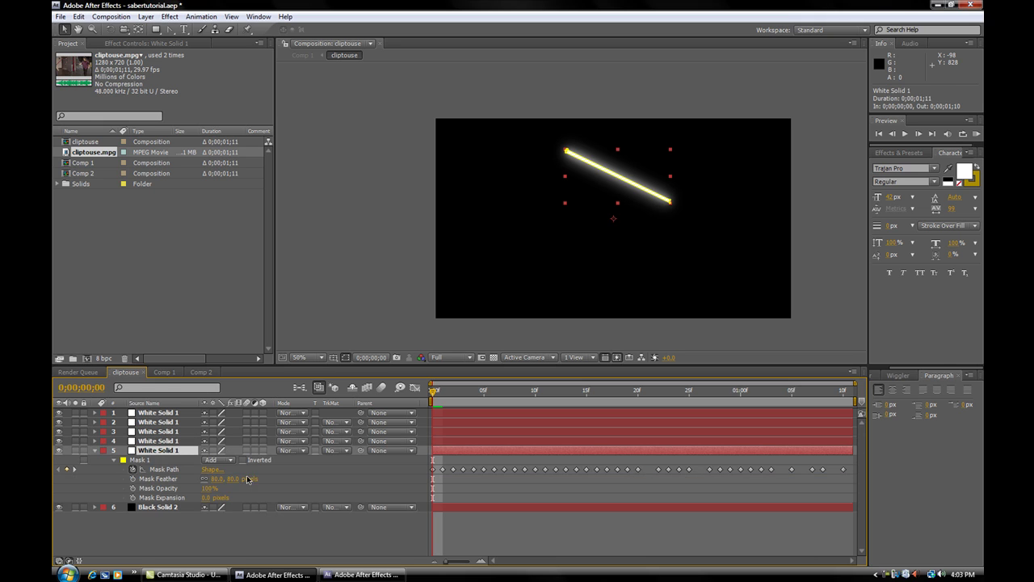
left_click(218, 478)
type("120")
left_click(309, 490)
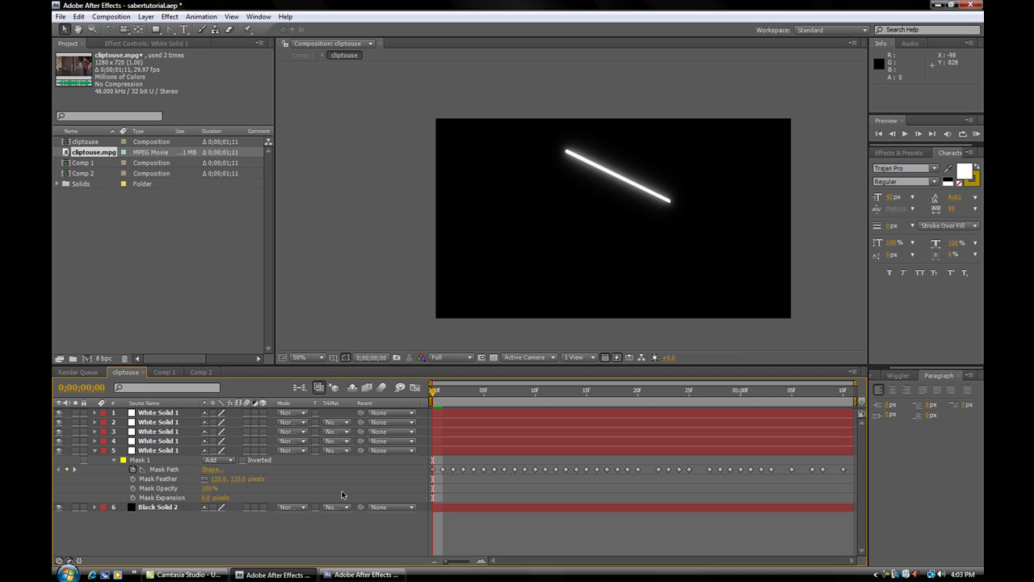
left_click(155, 450)
key("m")
key("m")
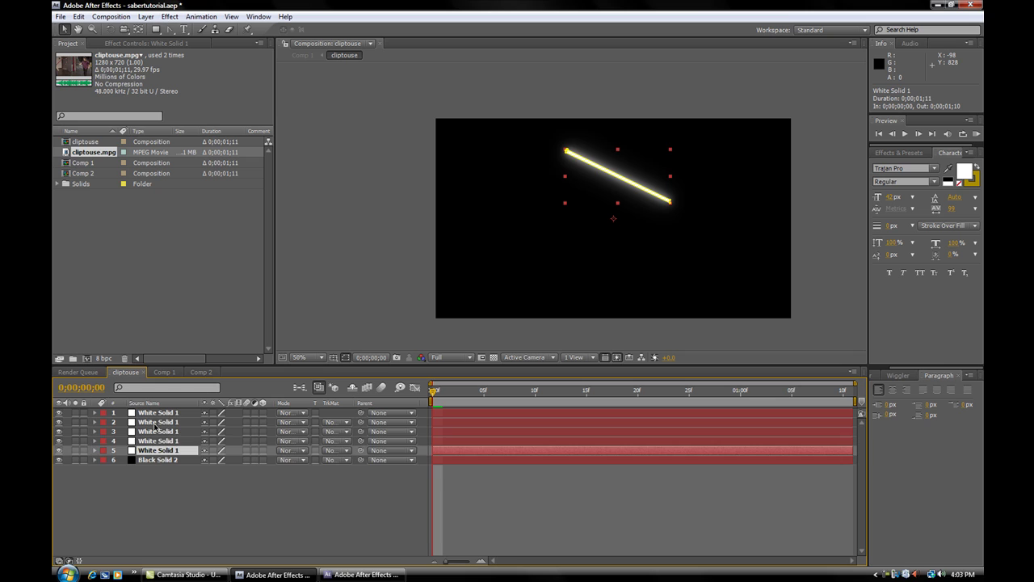
Change the second White Solid copy's Mask Feather to 10 pixels.
left_click(156, 421)
key("m")
key("m")
left_click(215, 450)
type("40")
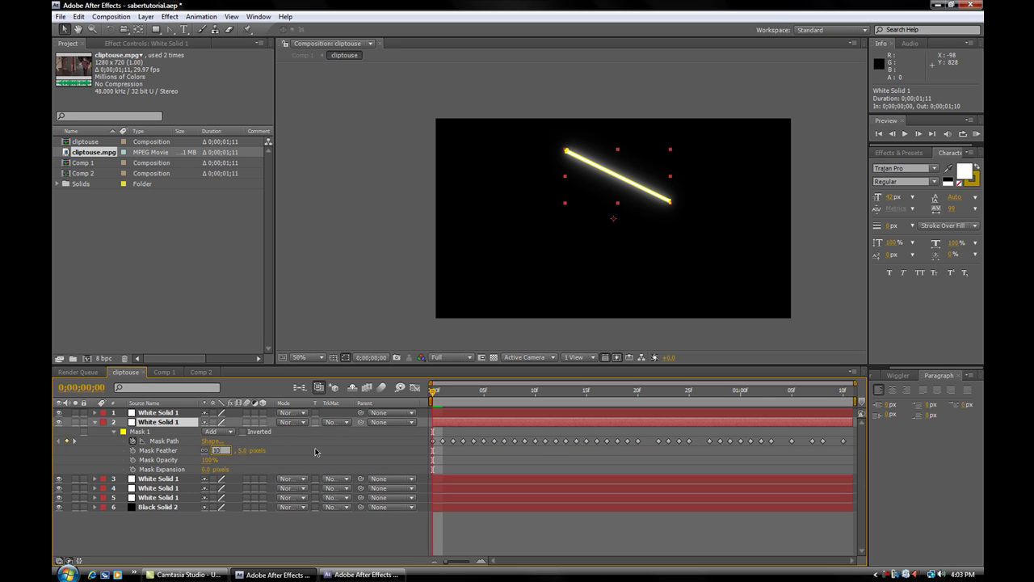
left_click(315, 452)
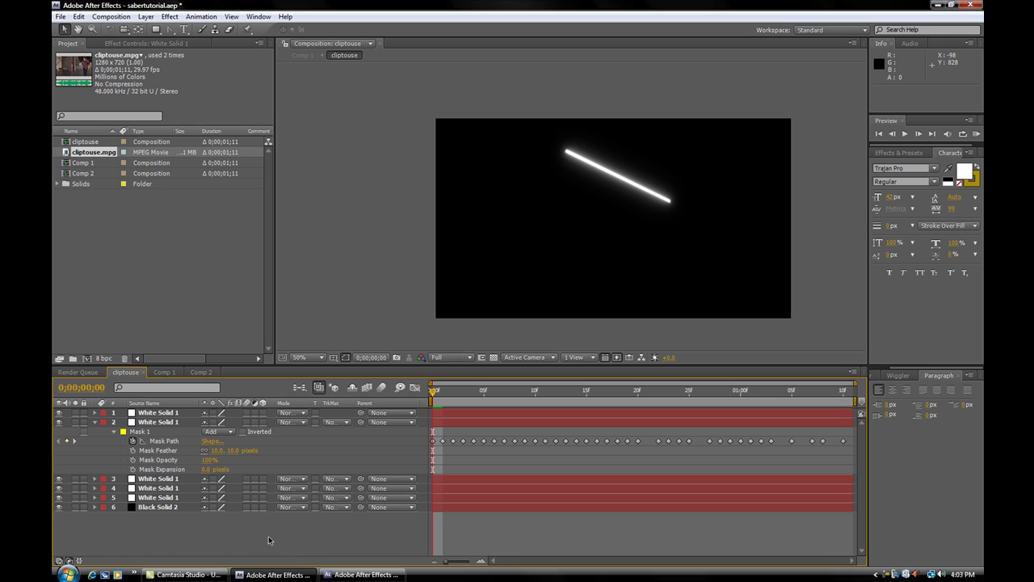
left_click(202, 372)
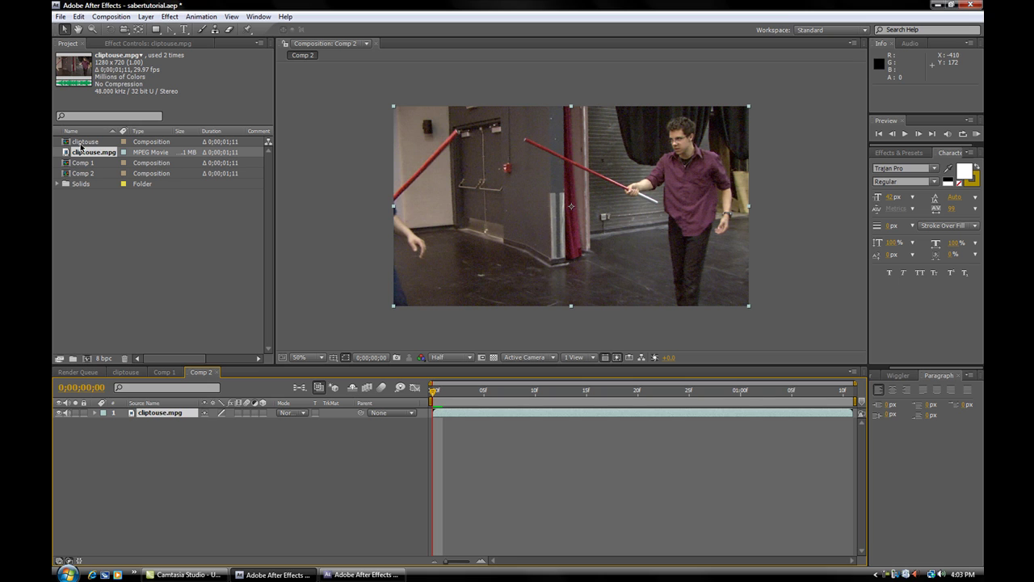
Add the cliptouse saber comp to Comp 2 and set its blending mode to Screen.
left_click_drag(69, 143, 573, 211)
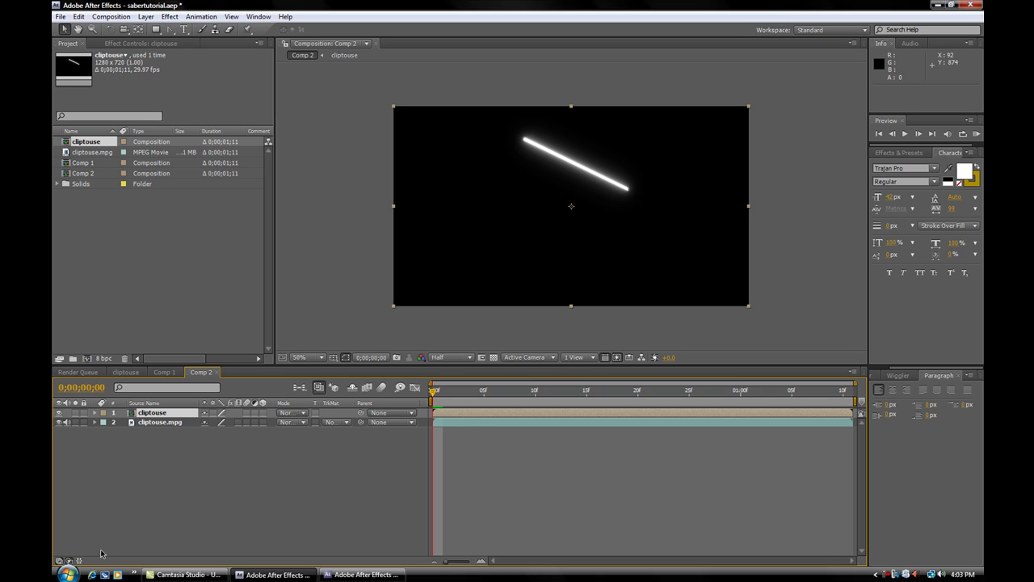
left_click(295, 413)
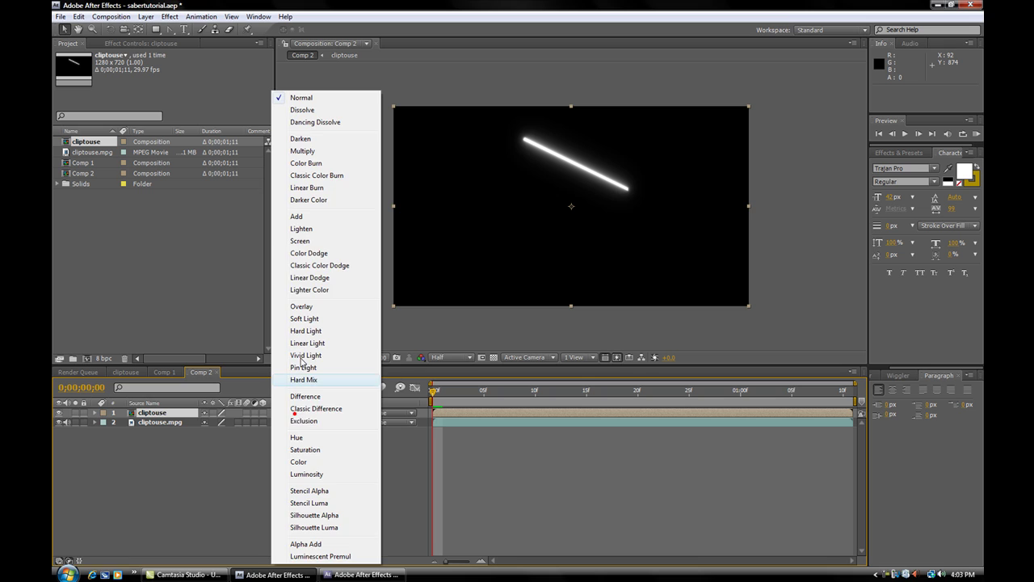
left_click(300, 241)
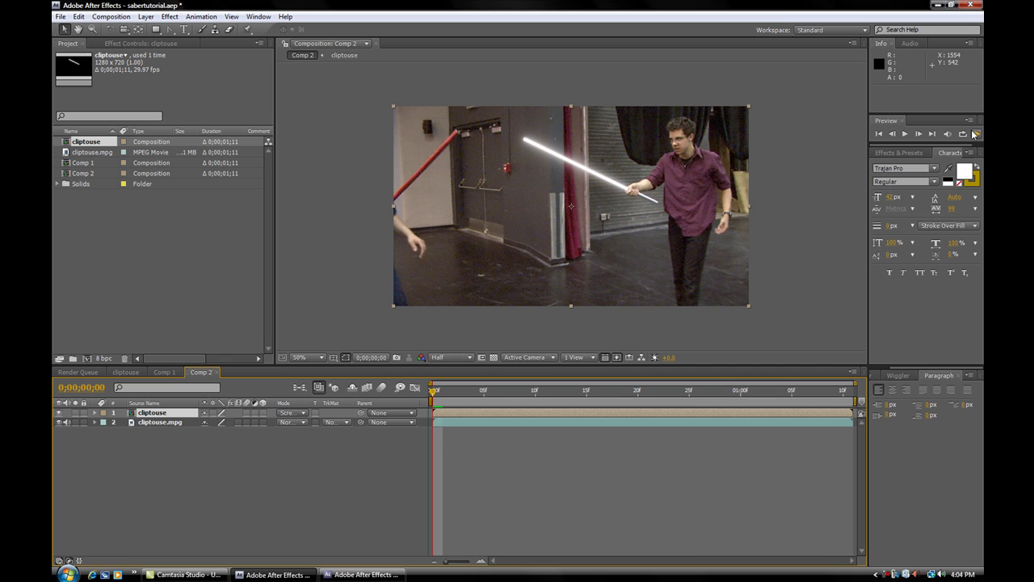
RAM-preview the Screen composite at Half resolution.
left_click(466, 358)
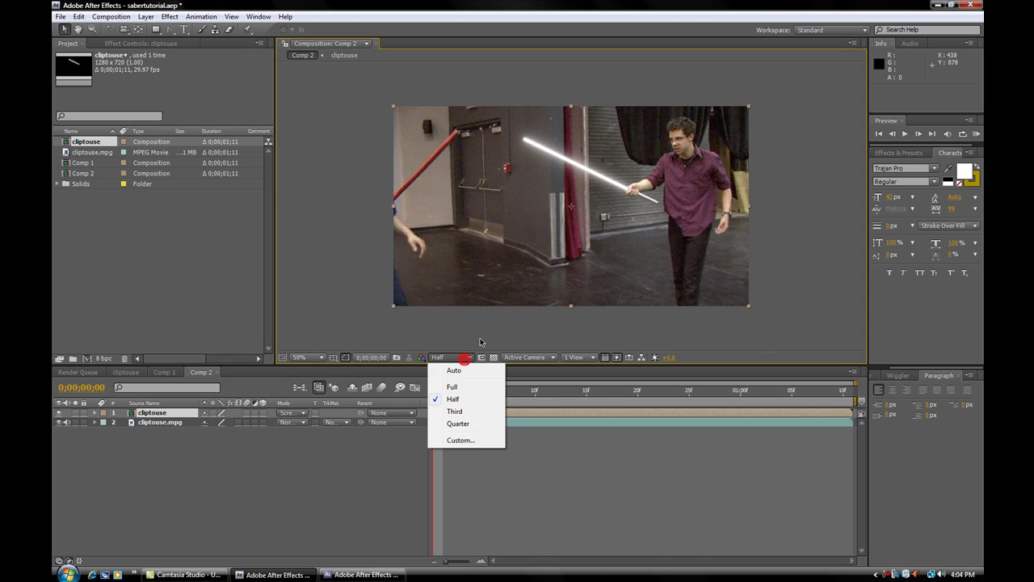
left_click(453, 398)
left_click(975, 133)
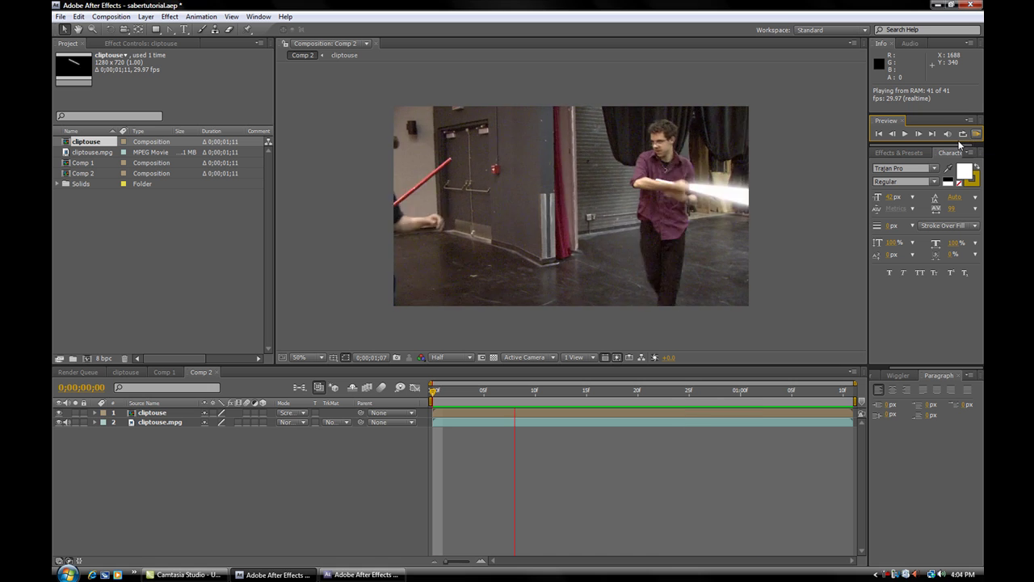
left_click(907, 134)
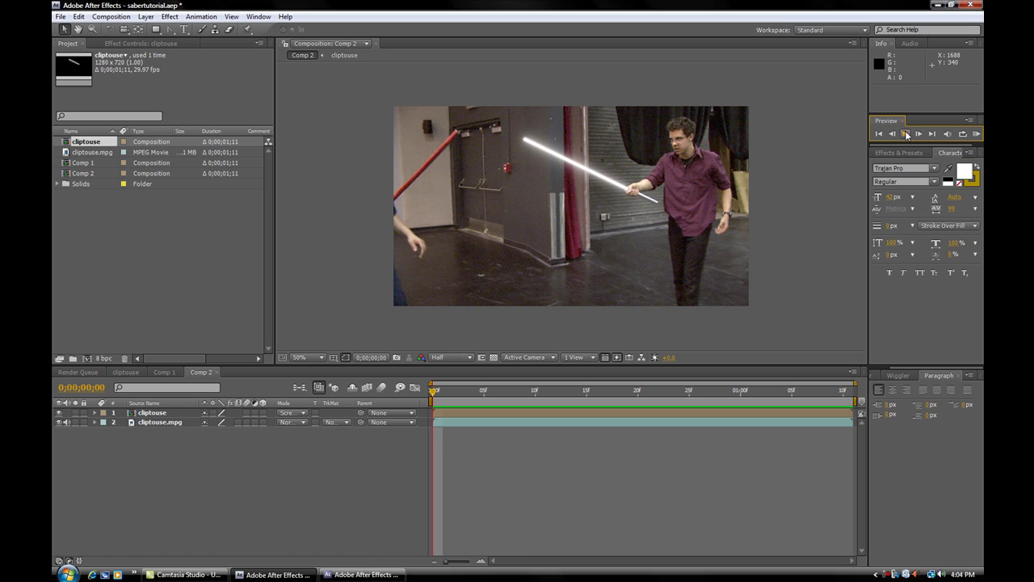
Apply Color Balance to the saber layer with Hilight and Midtone Blue Balance at 100.
left_click(169, 16)
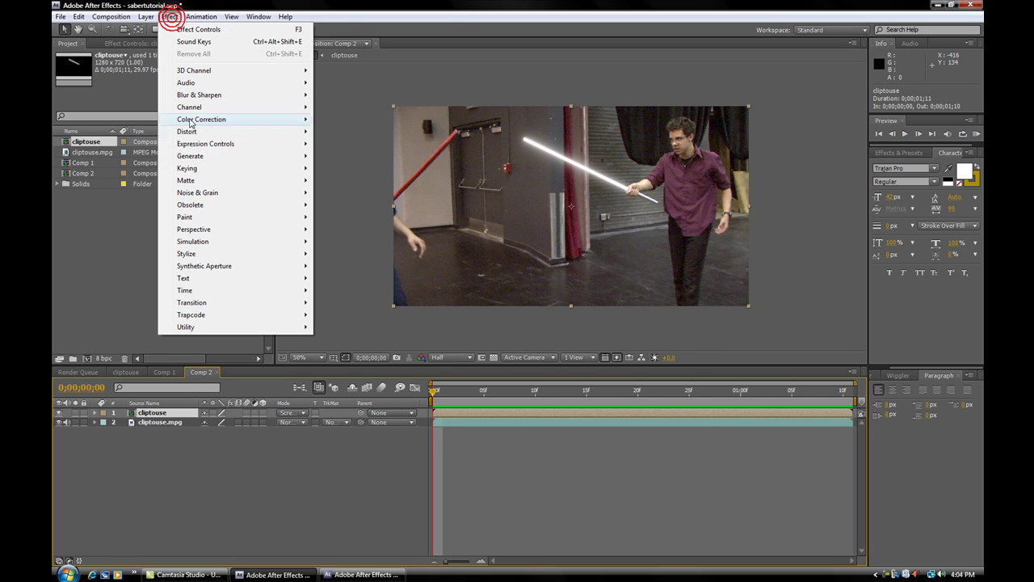
mouse_move(197, 123)
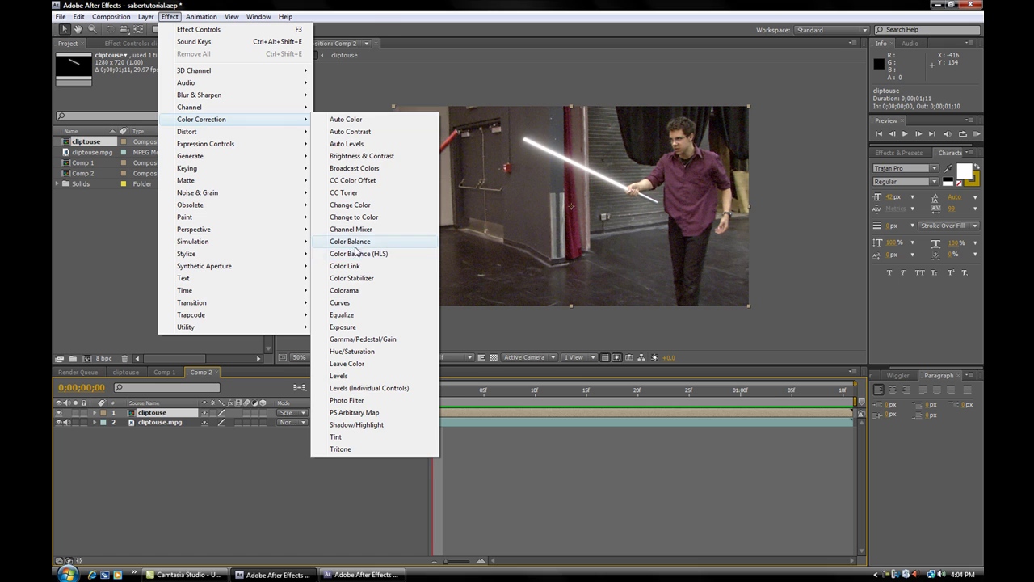
left_click(324, 242)
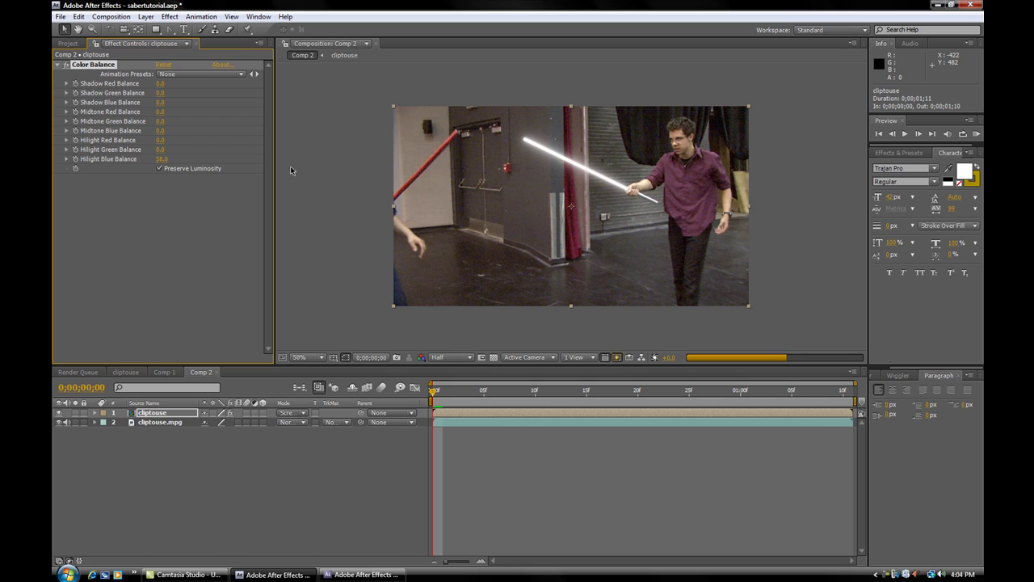
left_click_drag(160, 159, 223, 156)
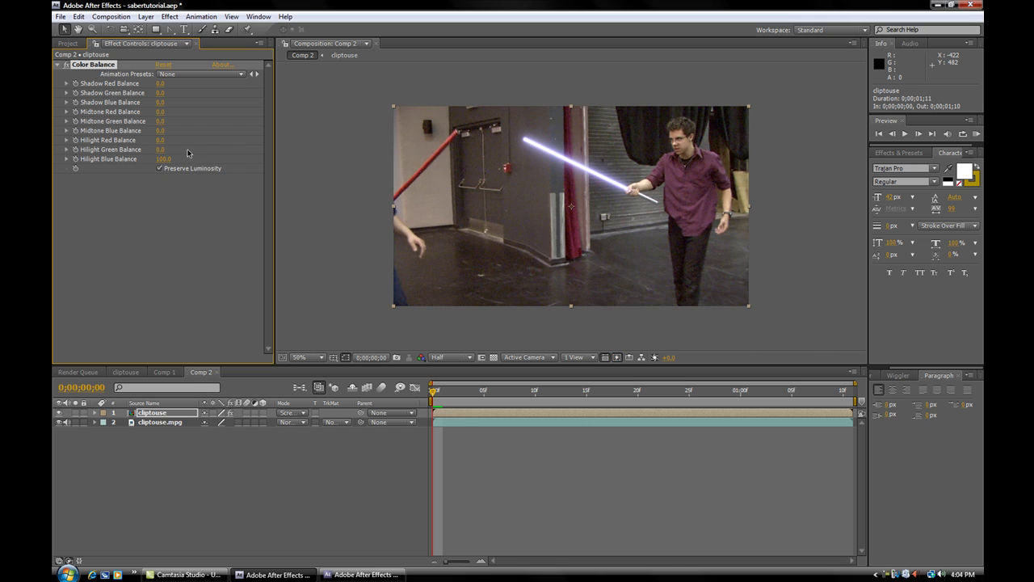
left_click_drag(158, 133, 165, 129)
left_click_drag(232, 126, 235, 147)
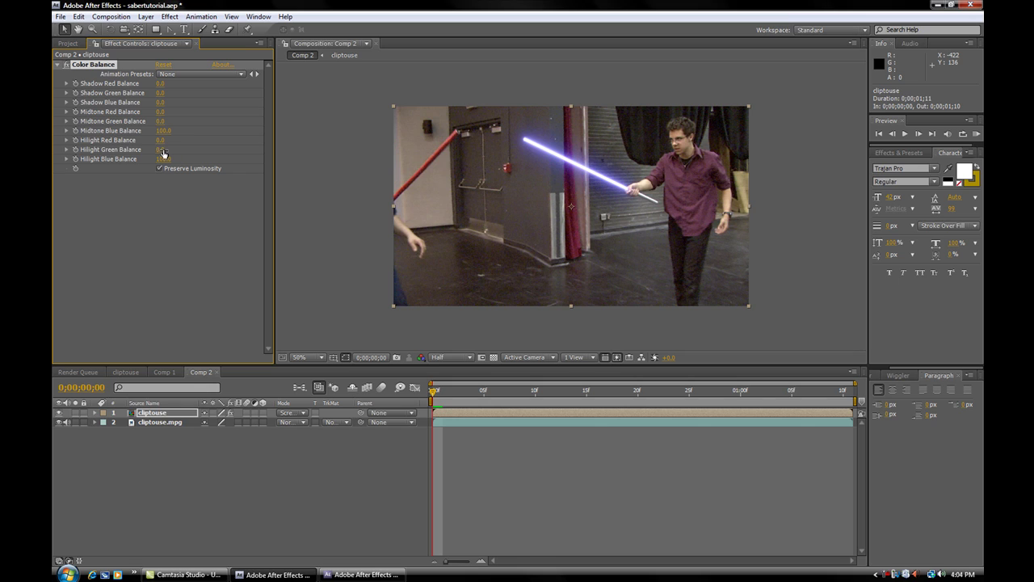
Set Midtone and Hilight Green Balance to 20, then preview the blue saber.
left_click(159, 122)
type("20")
left_click(160, 149)
type("15")
key("BackSpace")
key("BackSpace")
type("20")
left_click(213, 186)
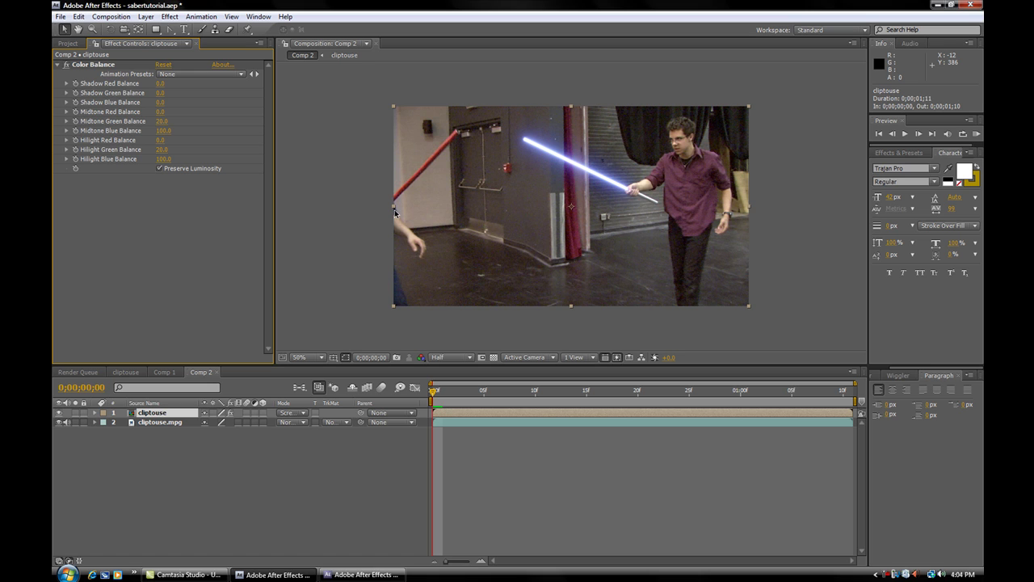
left_click(976, 134)
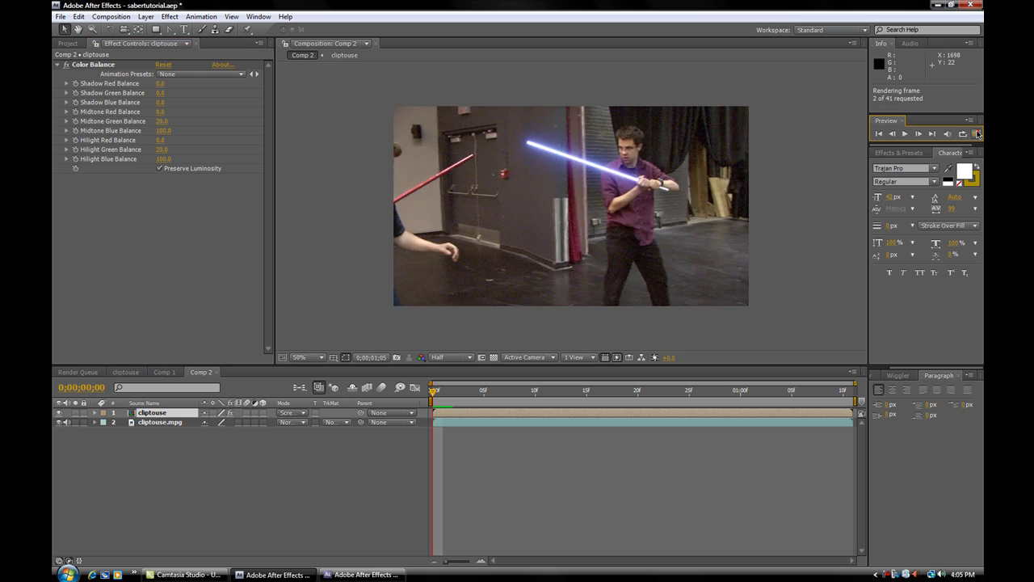